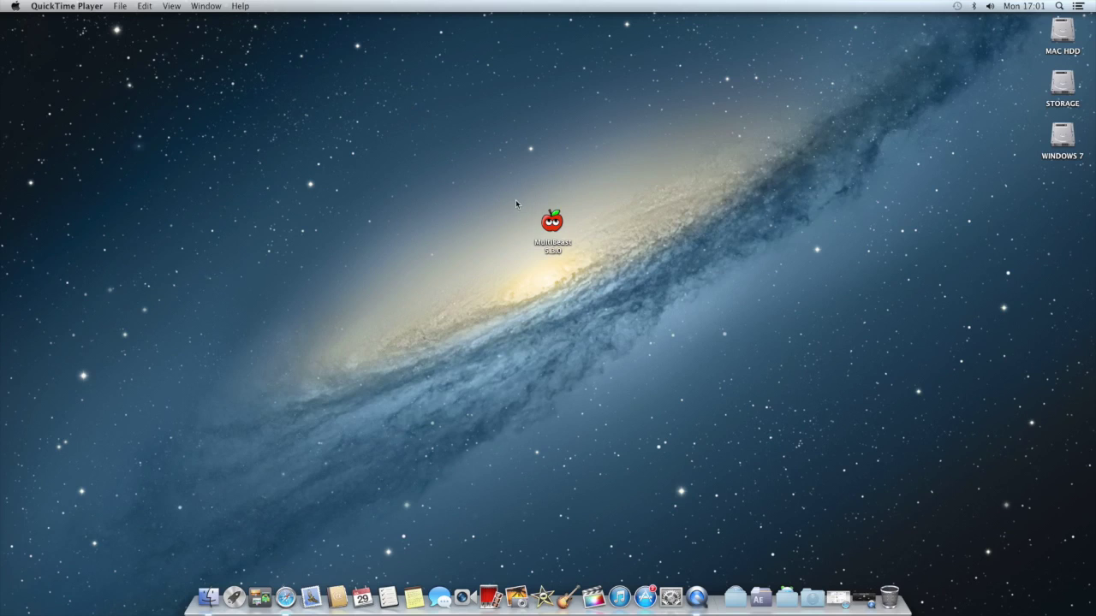
pyautogui.moveTo(515, 200); pyautogui.dragTo(641, 265)
pyautogui.click(448, 206)
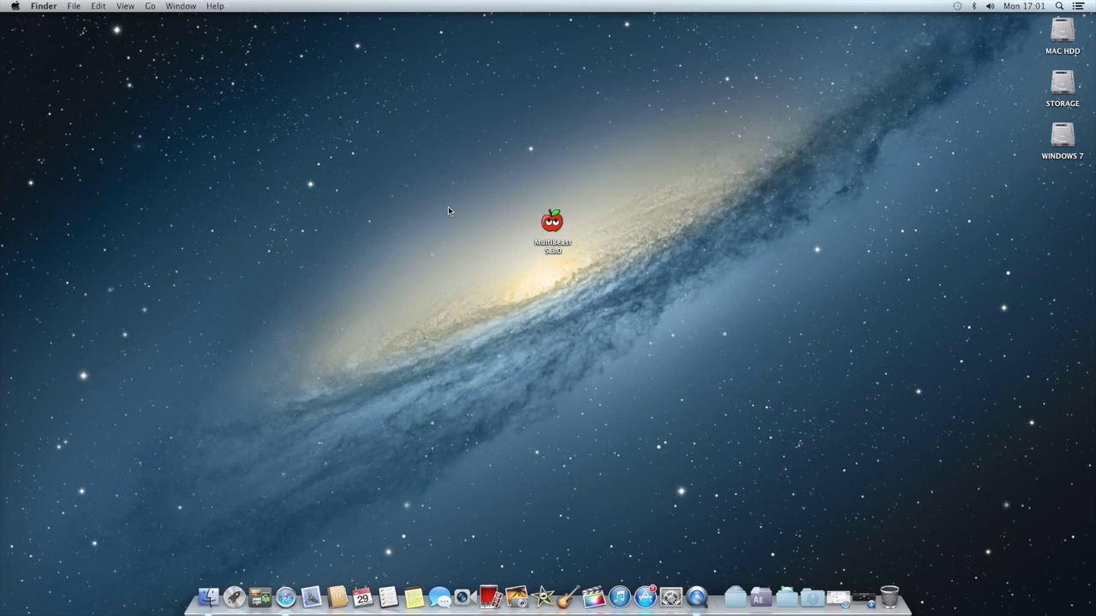
pyautogui.click(556, 253)
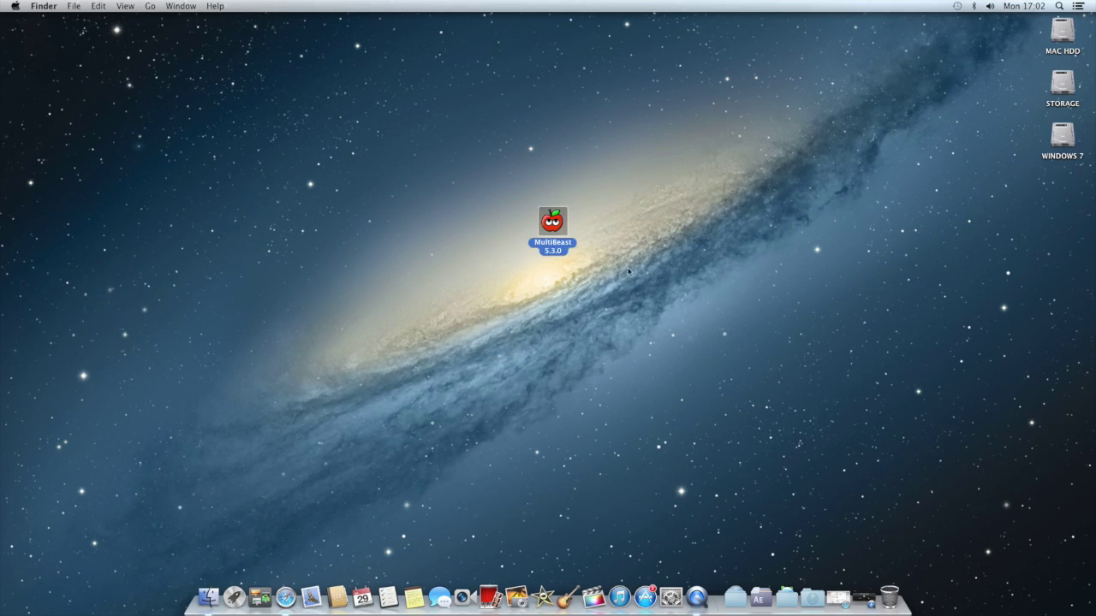
pyautogui.click(633, 272)
pyautogui.click(557, 255)
pyautogui.click(601, 262)
pyautogui.click(561, 250)
pyautogui.click(773, 391)
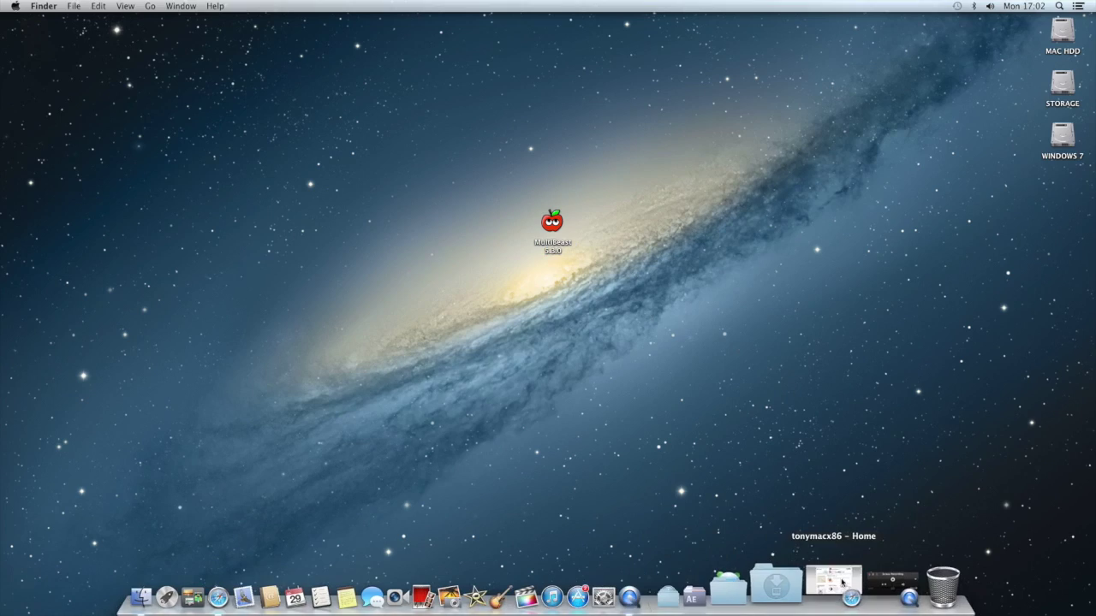
# Step: Switch to Safari, view the MultiBeast - Mountain Lion 5.4.1 page in the tonymacx86 downloads, and hide the browser
pyautogui.click(840, 583)
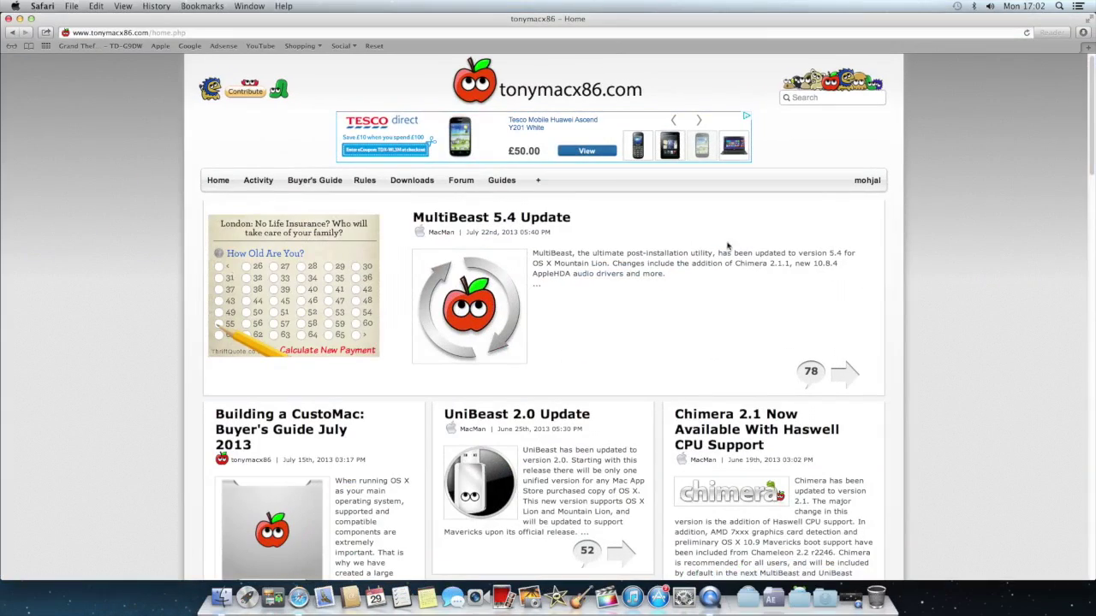
pyautogui.moveTo(420, 185)
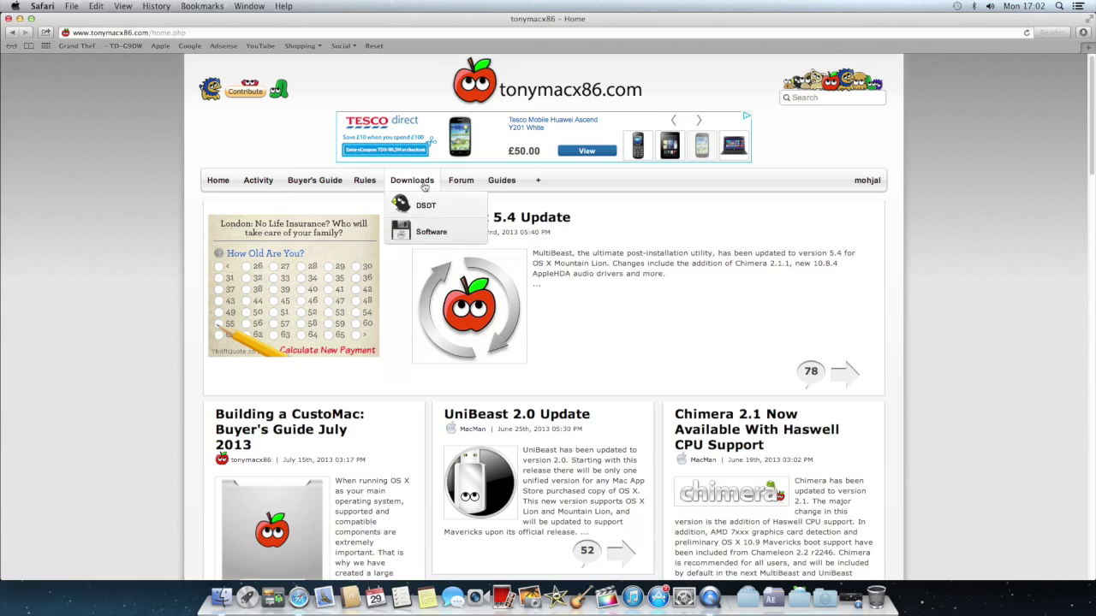
pyautogui.click(423, 185)
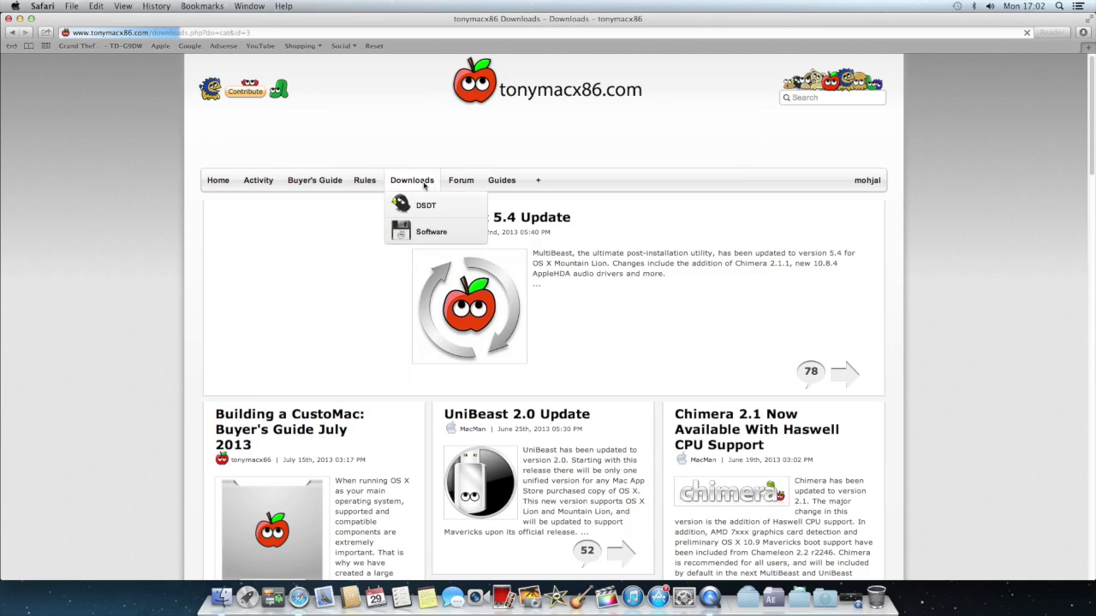
pyautogui.scroll(-5, 333, 326)
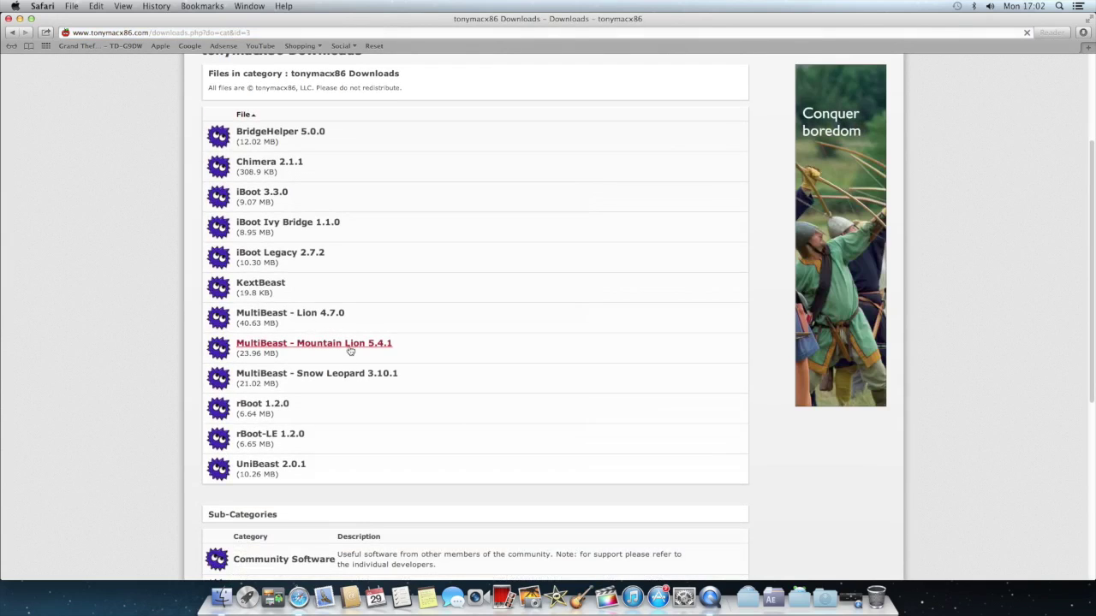
pyautogui.click(349, 343)
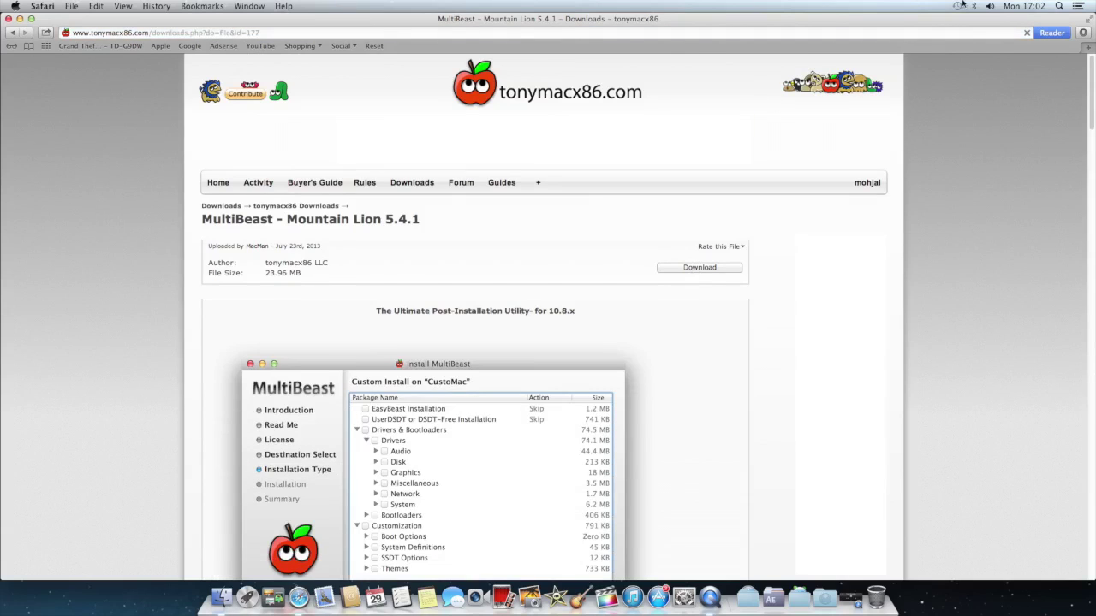
pyautogui.press('super+h')
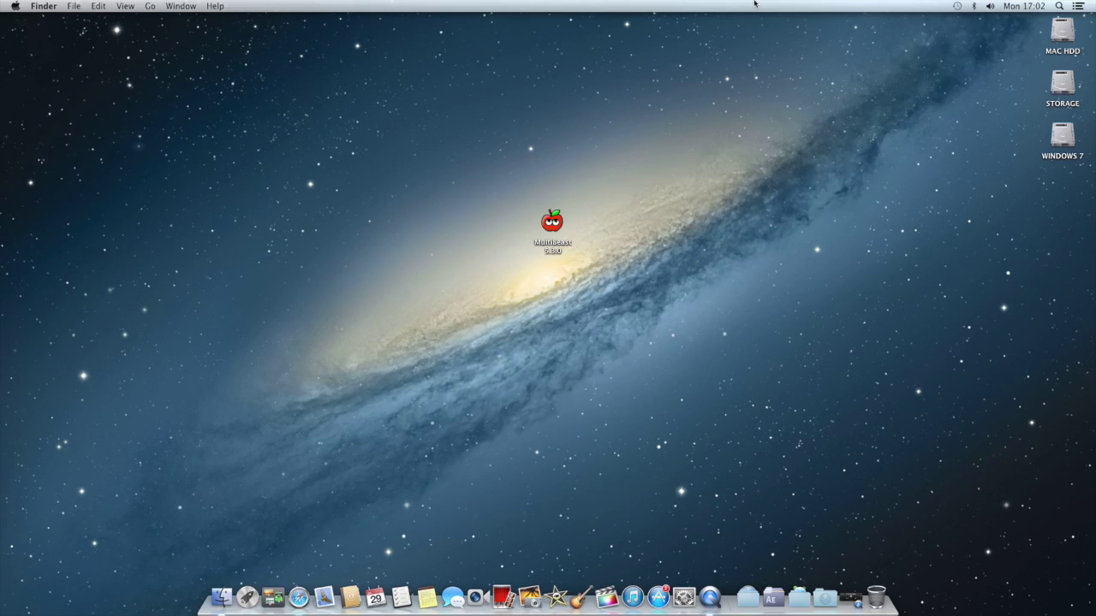
# Step: Launch the MultiBeast 5.3.0 installer from the desktop, proceed past the introduction pages and agree to the software license
pyautogui.doubleClick(559, 243)
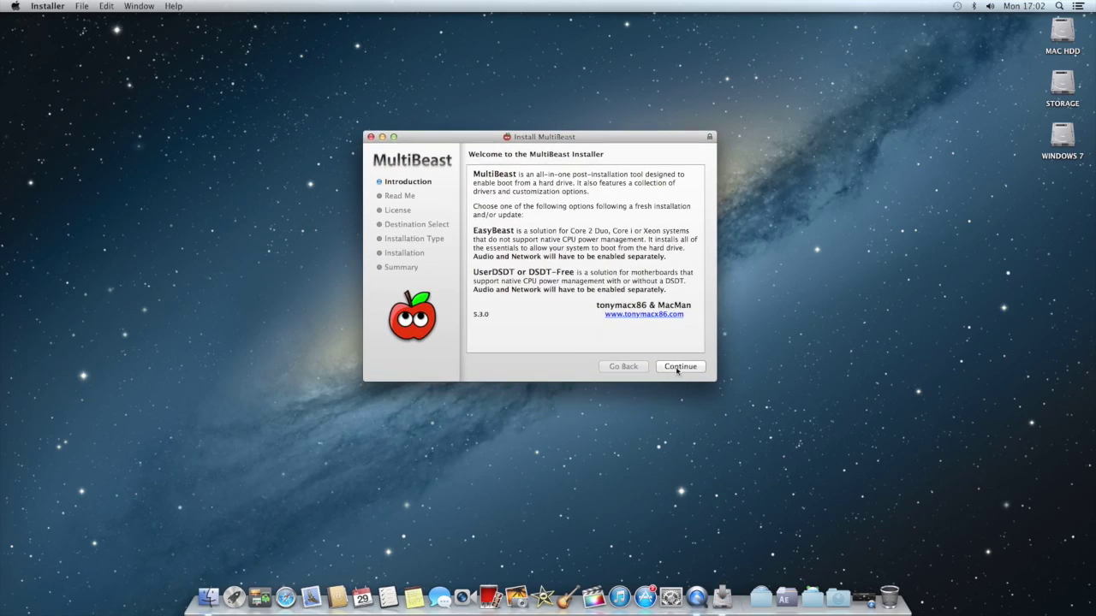
pyautogui.click(677, 368)
pyautogui.click(677, 370)
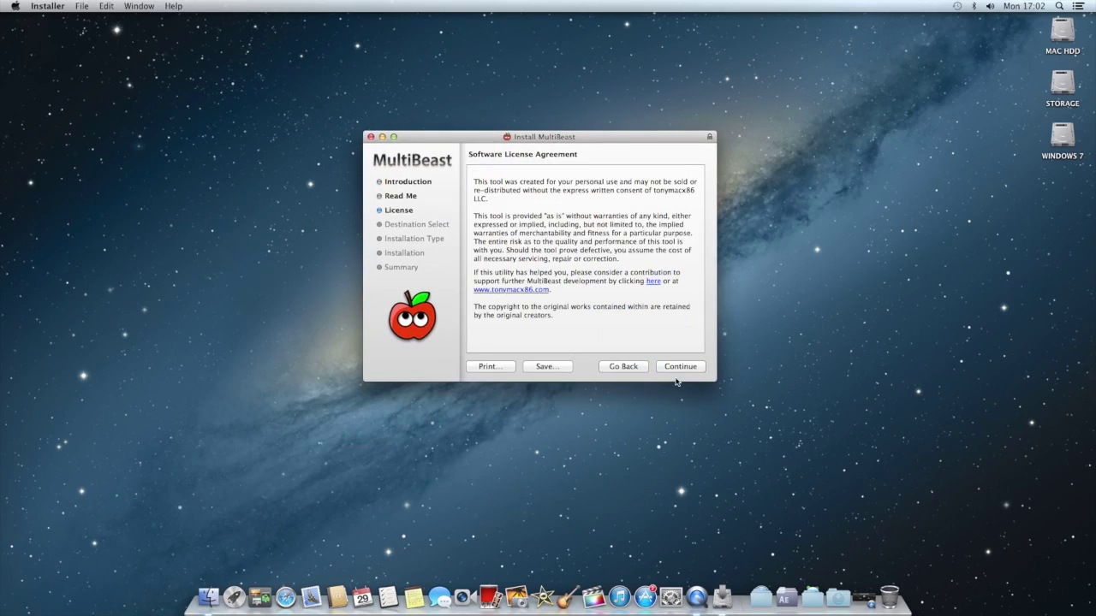
pyautogui.click(682, 366)
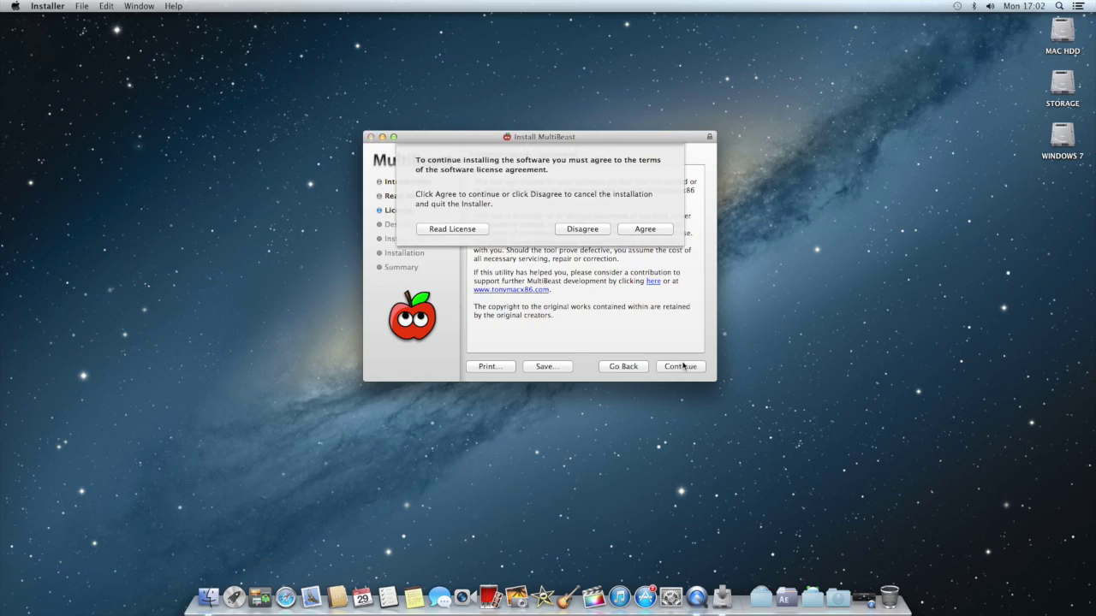
pyautogui.click(649, 228)
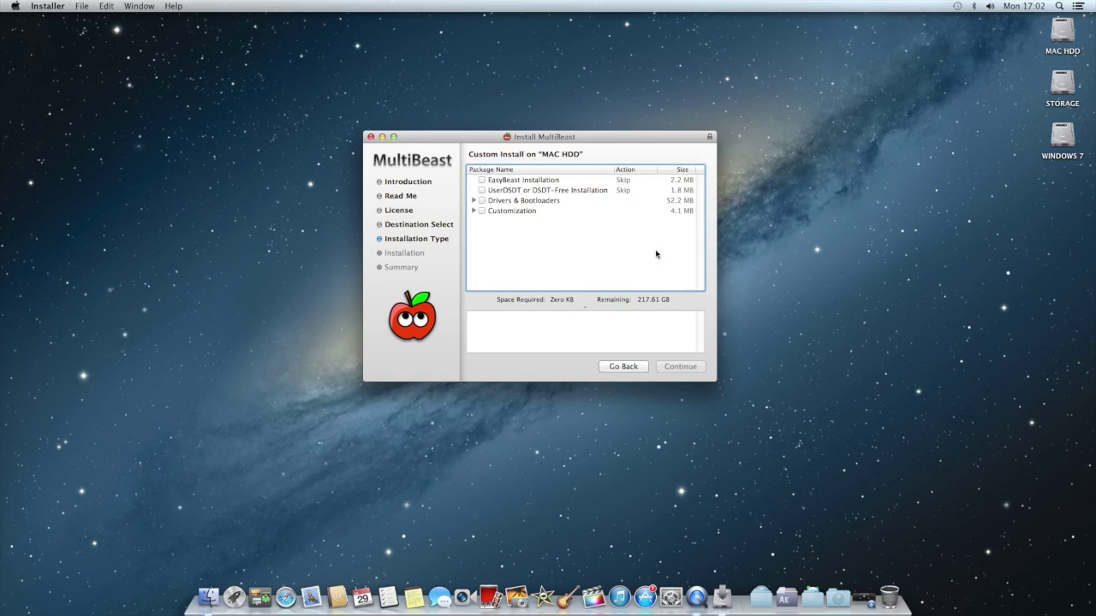
# Step: Mark the UserDSDT or DSDT-Free Installation package for installation and expand the Drivers & Bootloaders group
pyautogui.moveTo(554, 141); pyautogui.dragTo(557, 135)
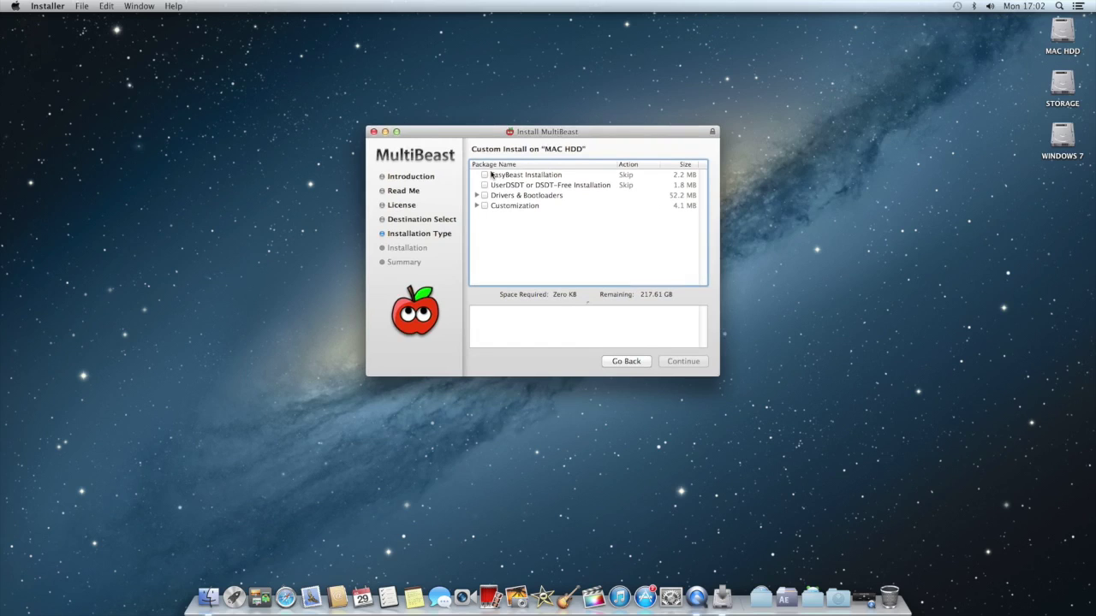
pyautogui.click(513, 177)
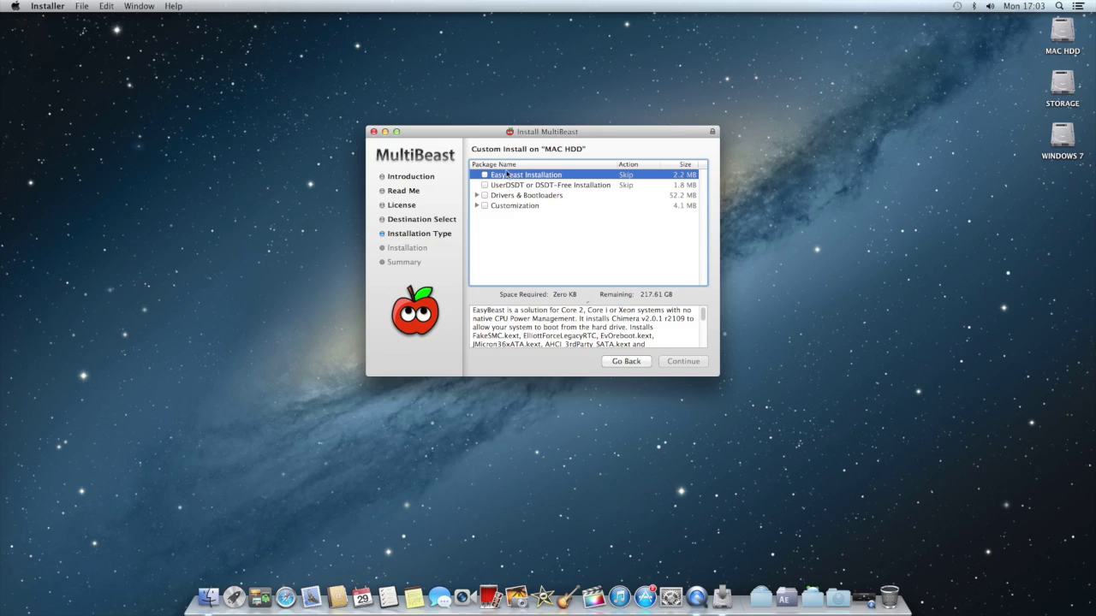
pyautogui.click(518, 187)
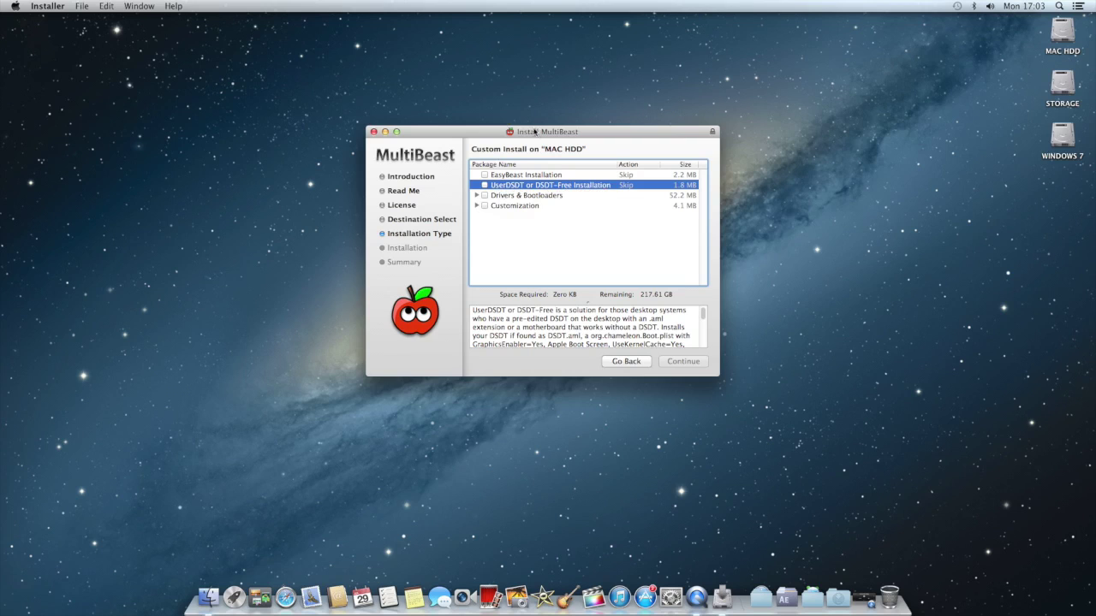
pyautogui.moveTo(545, 136); pyautogui.dragTo(549, 127)
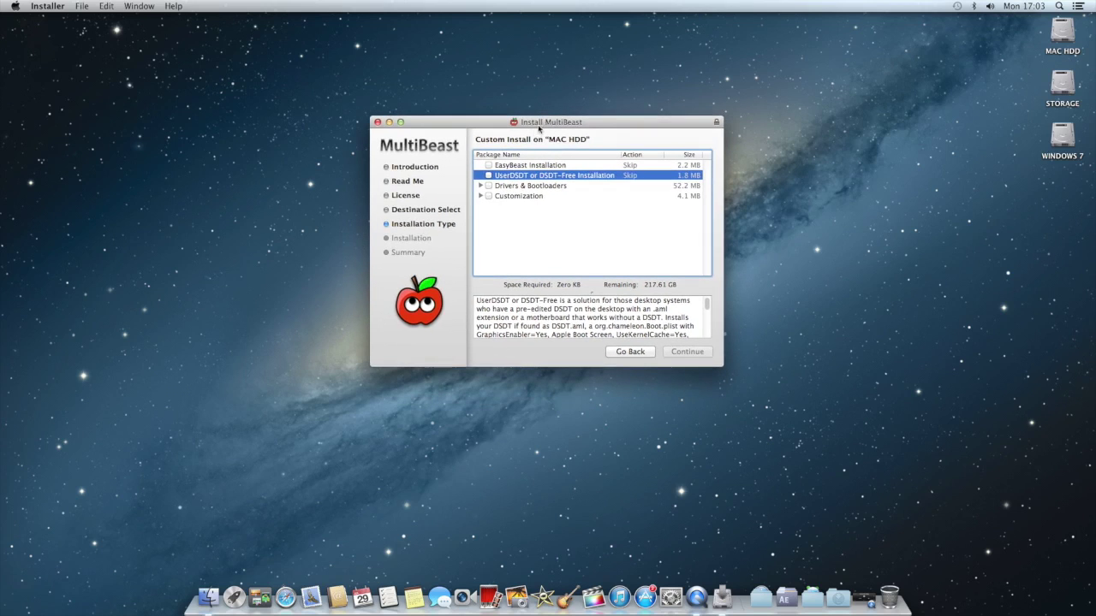
pyautogui.click(488, 175)
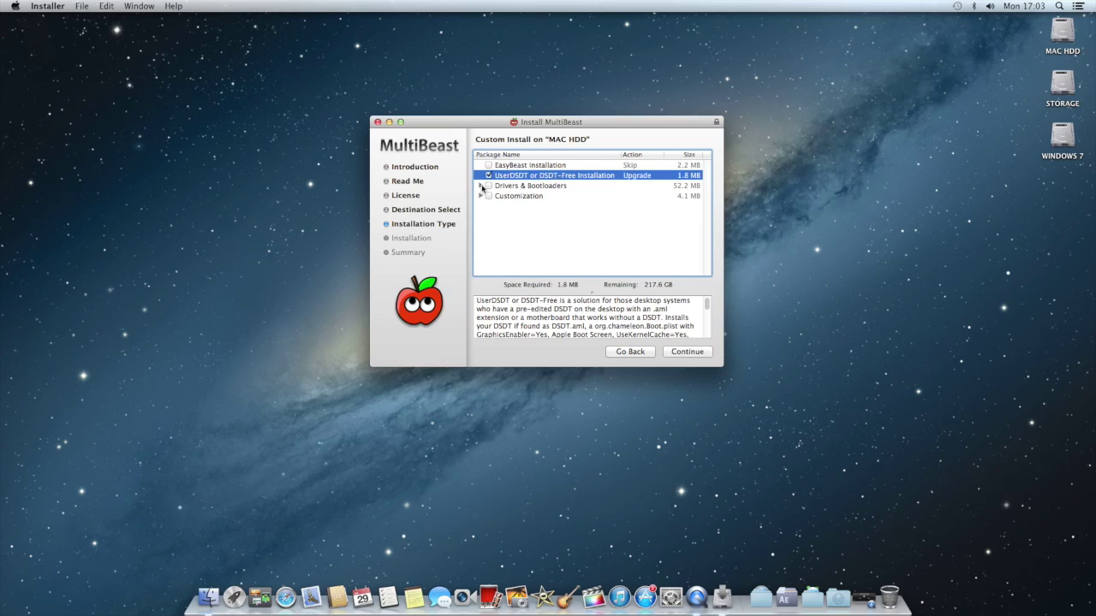
pyautogui.click(482, 186)
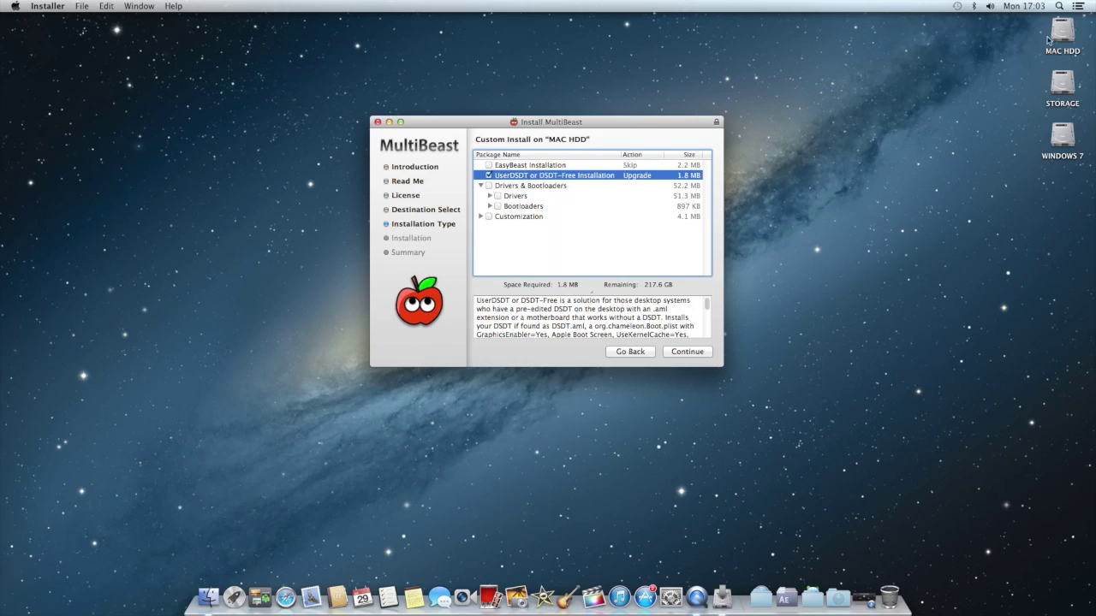
# Step: Locate the Chimera 2.0.1 installer in the Hackintosh folder under Documents, then close the Finder window
pyautogui.click(1066, 55)
pyautogui.doubleClick(1066, 54)
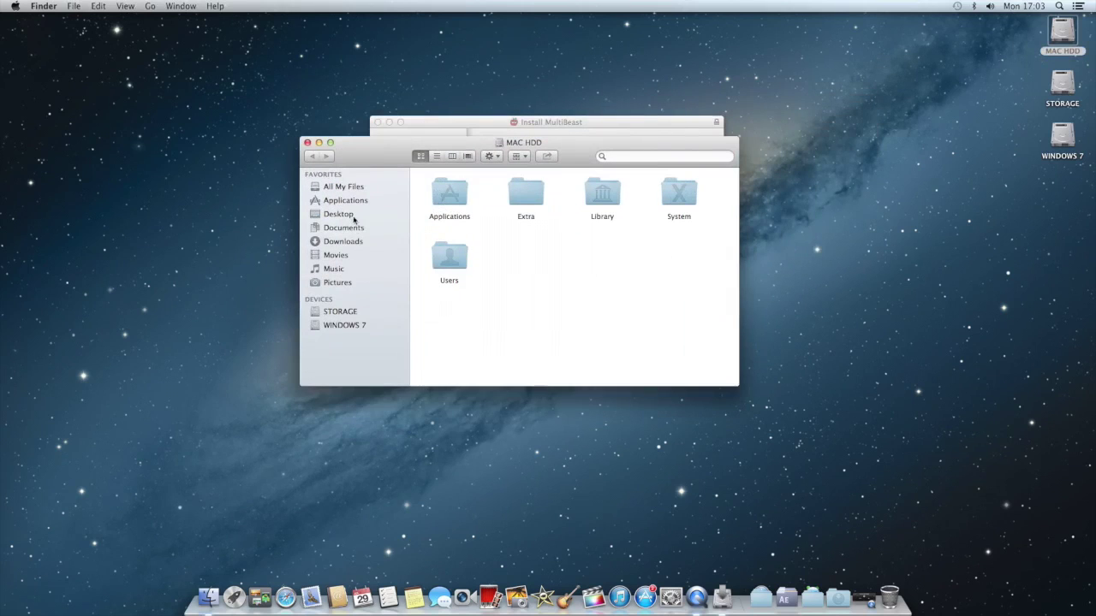
pyautogui.click(358, 229)
pyautogui.doubleClick(602, 203)
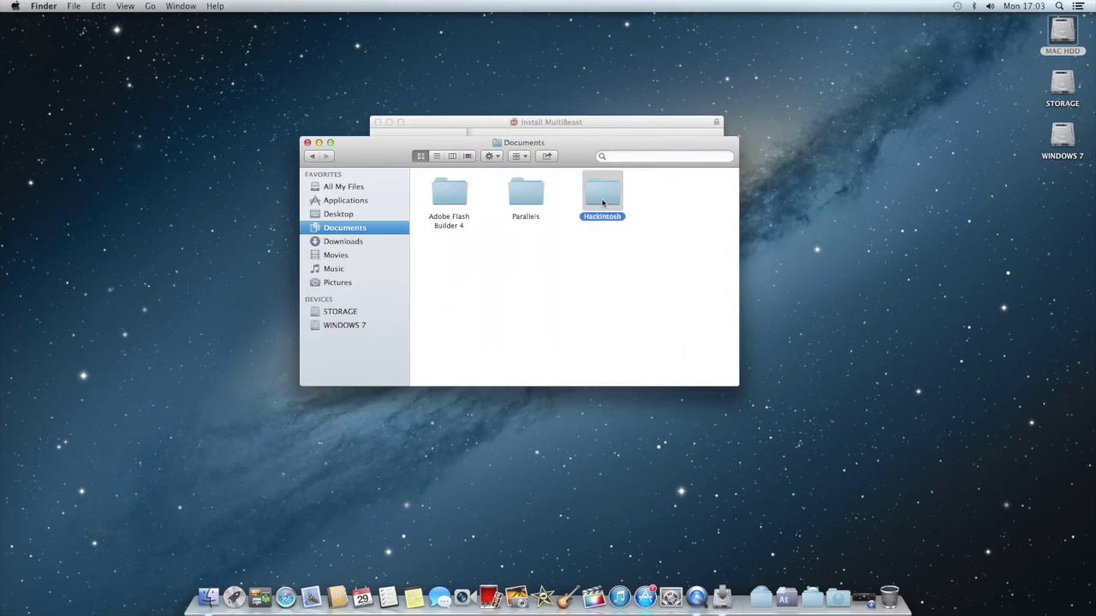
pyautogui.click(443, 216)
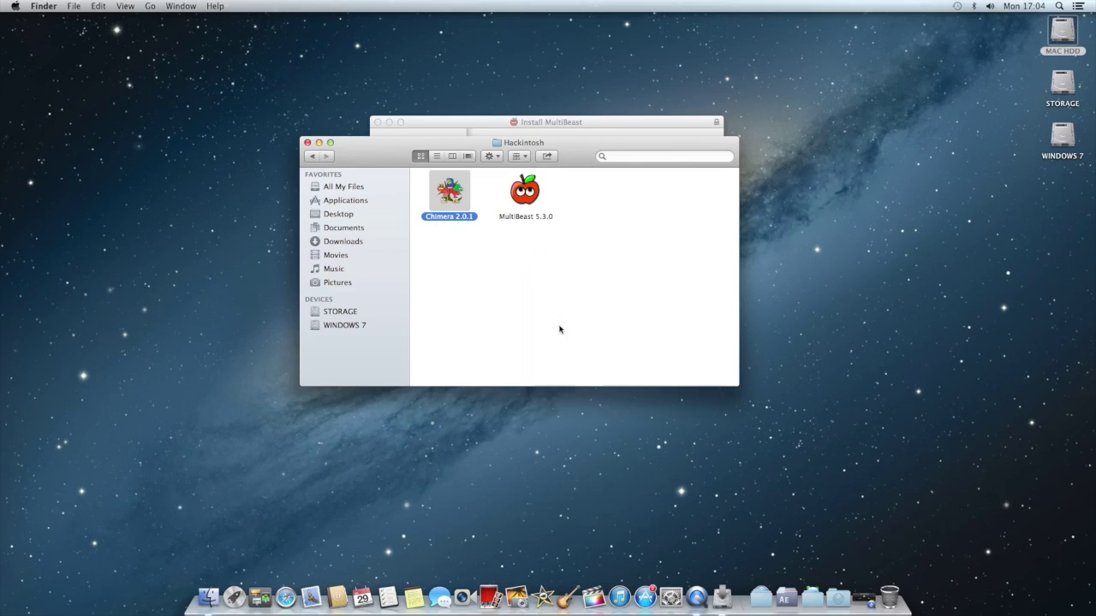
pyautogui.click(308, 143)
# Step: Select the ALC887/888b audio driver under Drivers, Audio, Realtek ALC8xx, Without DSDT
pyautogui.click(520, 188)
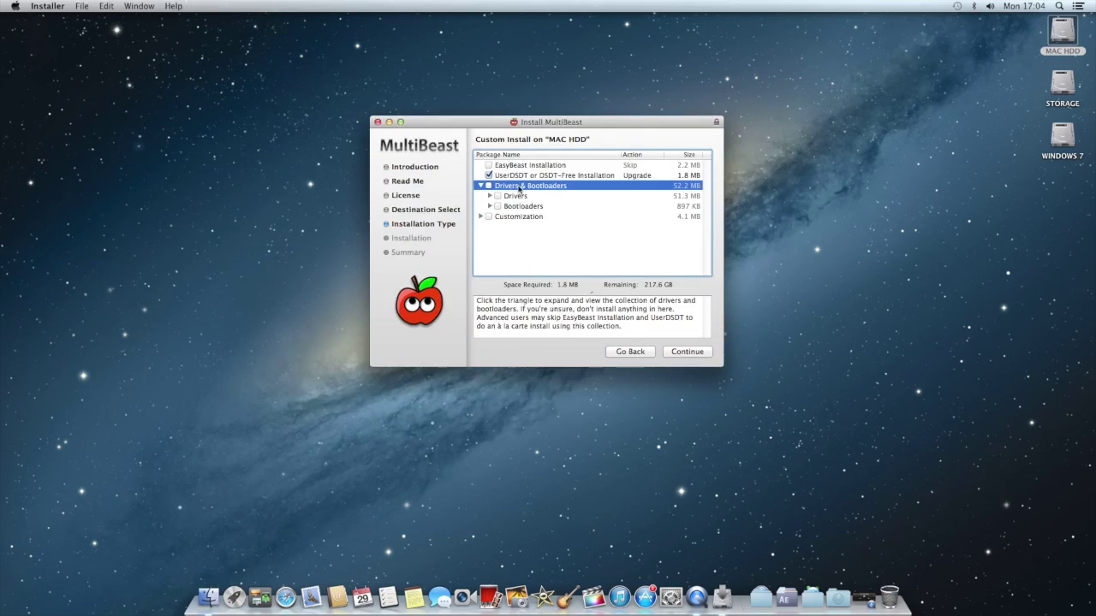
pyautogui.click(491, 197)
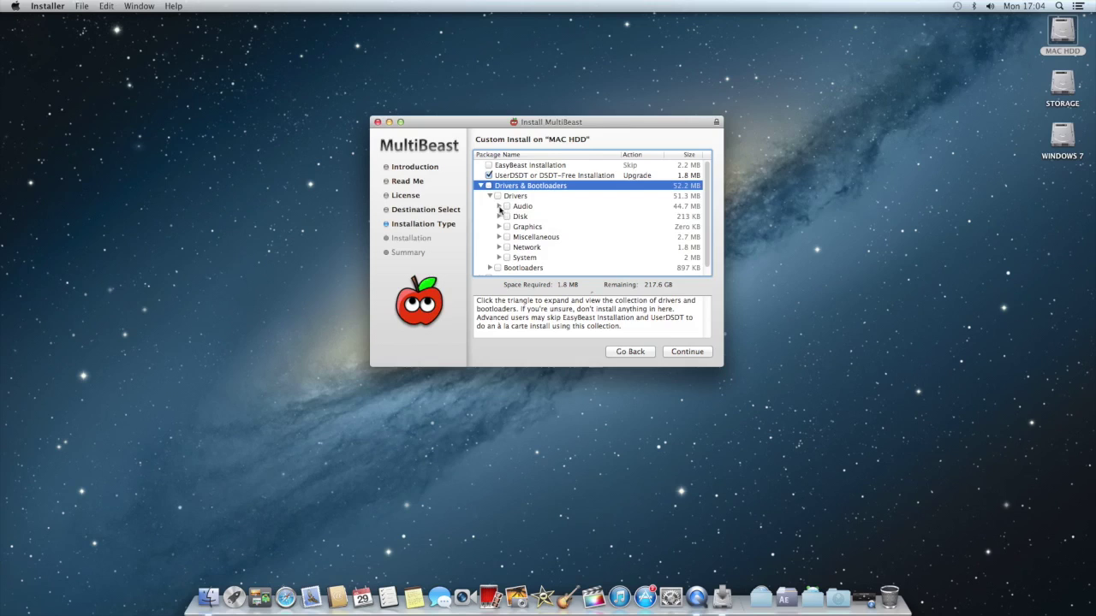
pyautogui.click(499, 207)
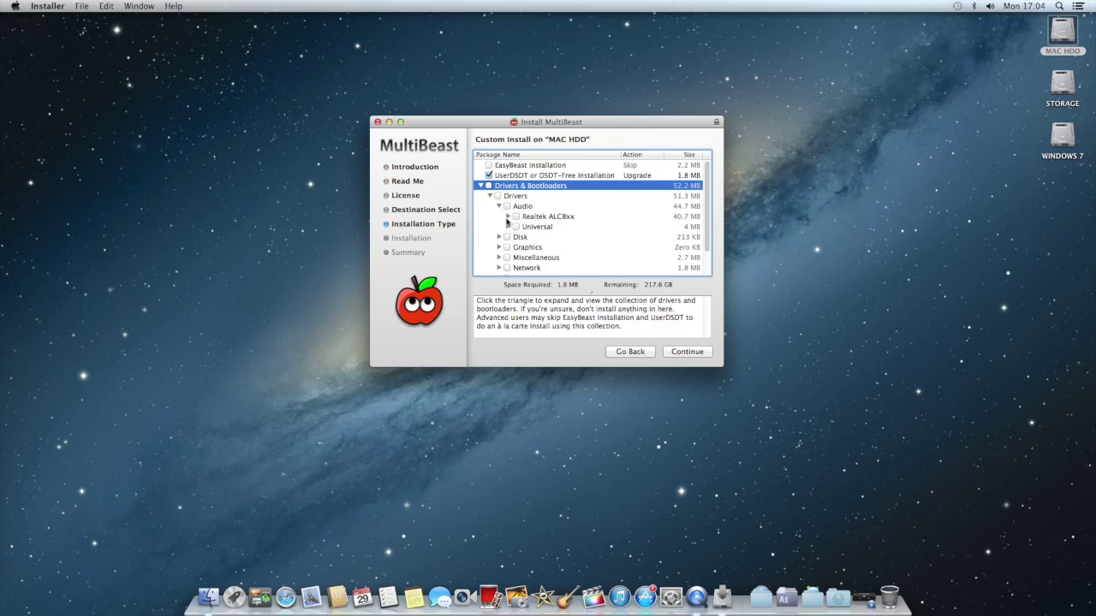
pyautogui.click(508, 218)
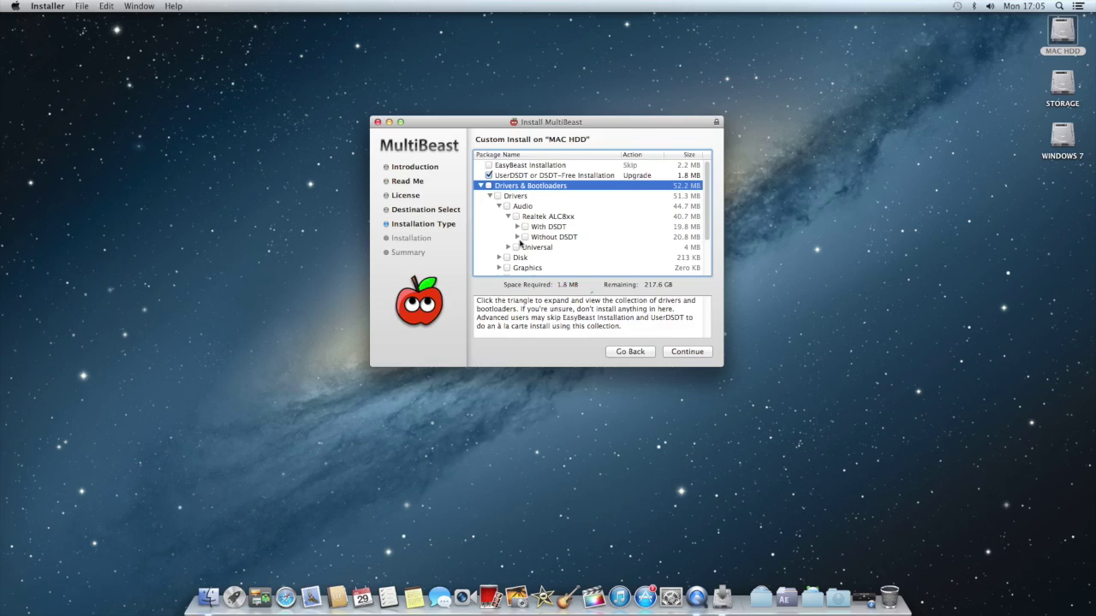
pyautogui.click(517, 237)
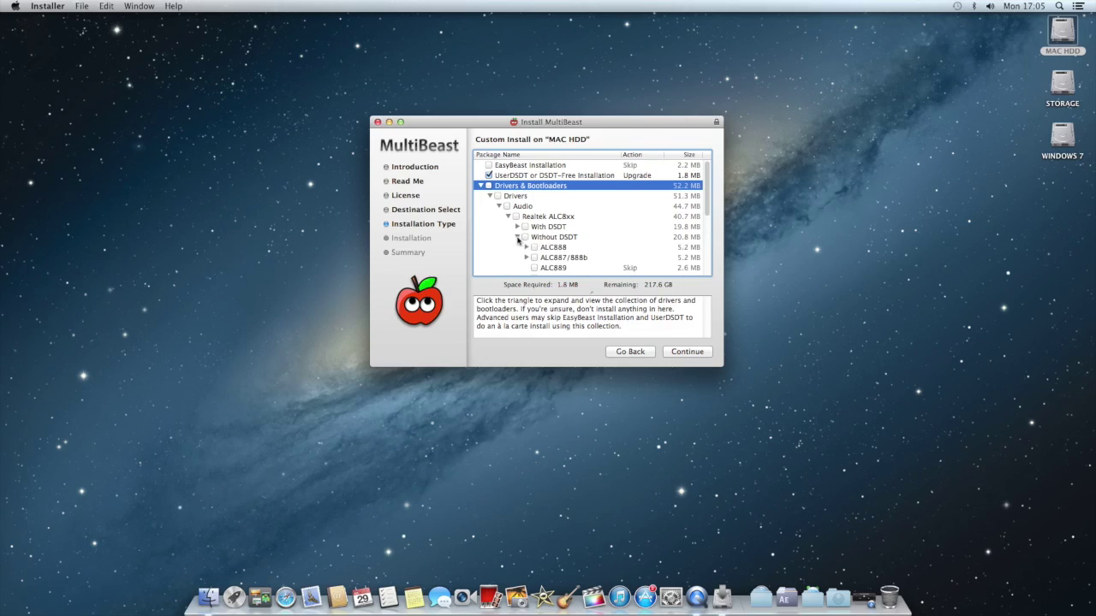
pyautogui.scroll(-1, 554, 230)
pyautogui.scroll(-2, 553, 229)
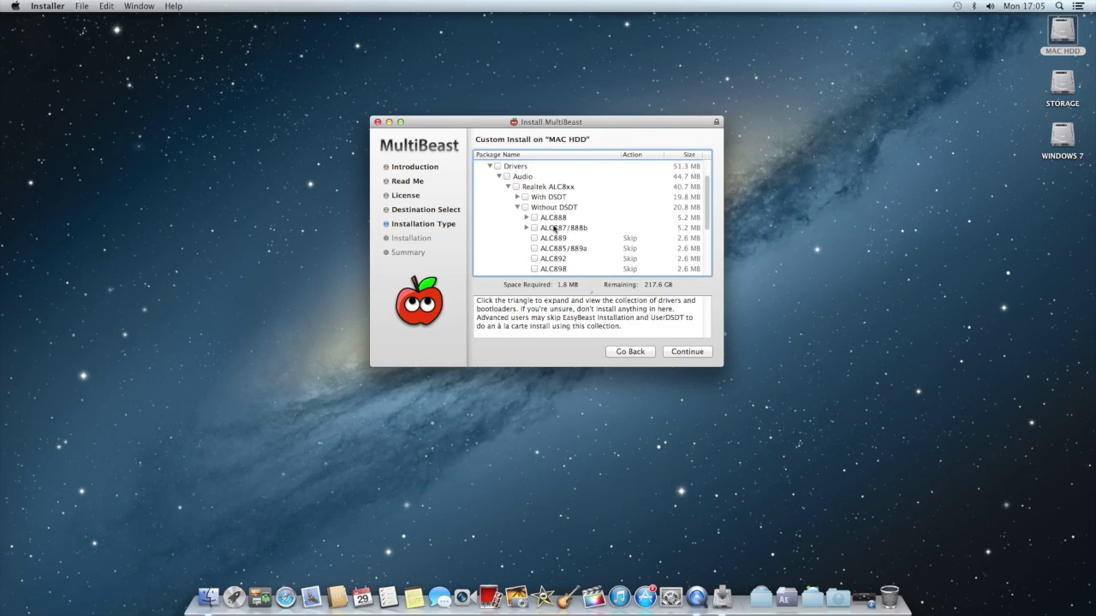
pyautogui.scroll(-3, 554, 231)
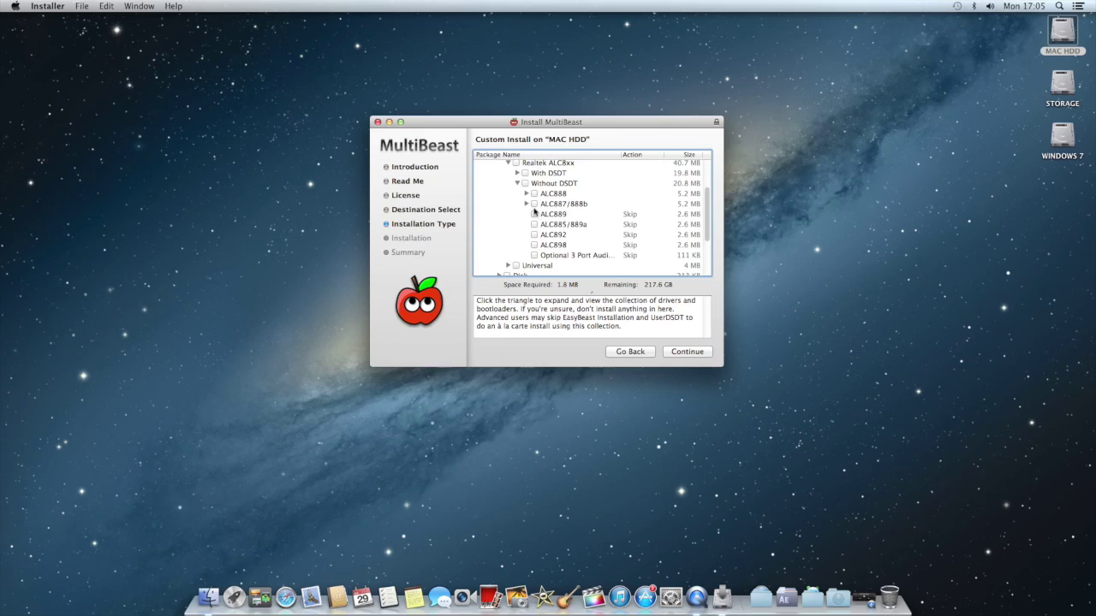
pyautogui.click(535, 205)
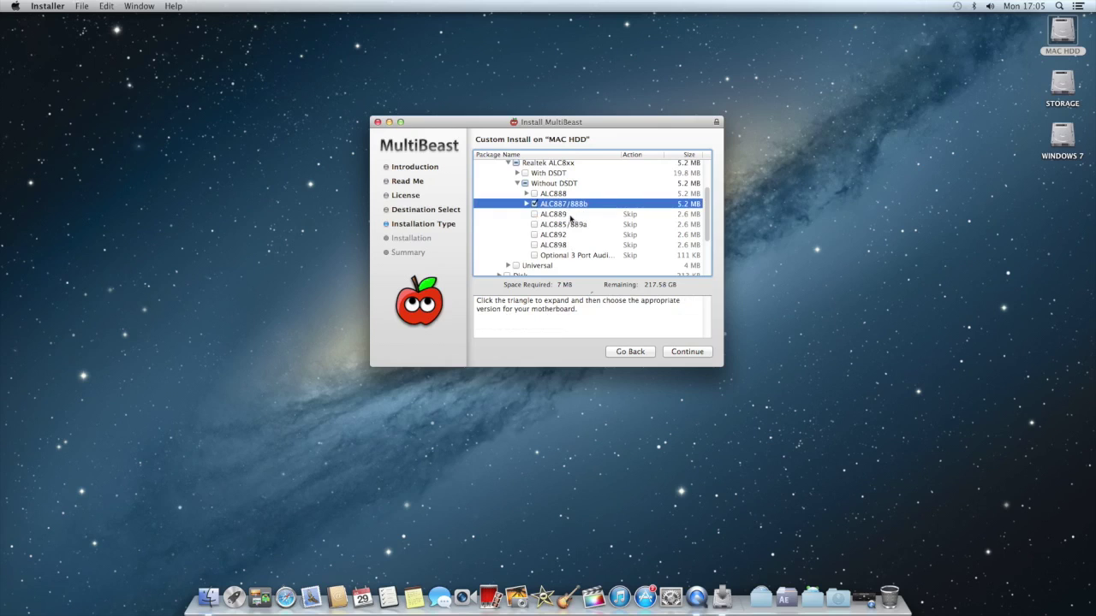
# Step: Mark the Atheros - Shailua's ALXEthernet driver under Drivers, Network for installation, then collapse the Network group
pyautogui.scroll(1, 529, 207)
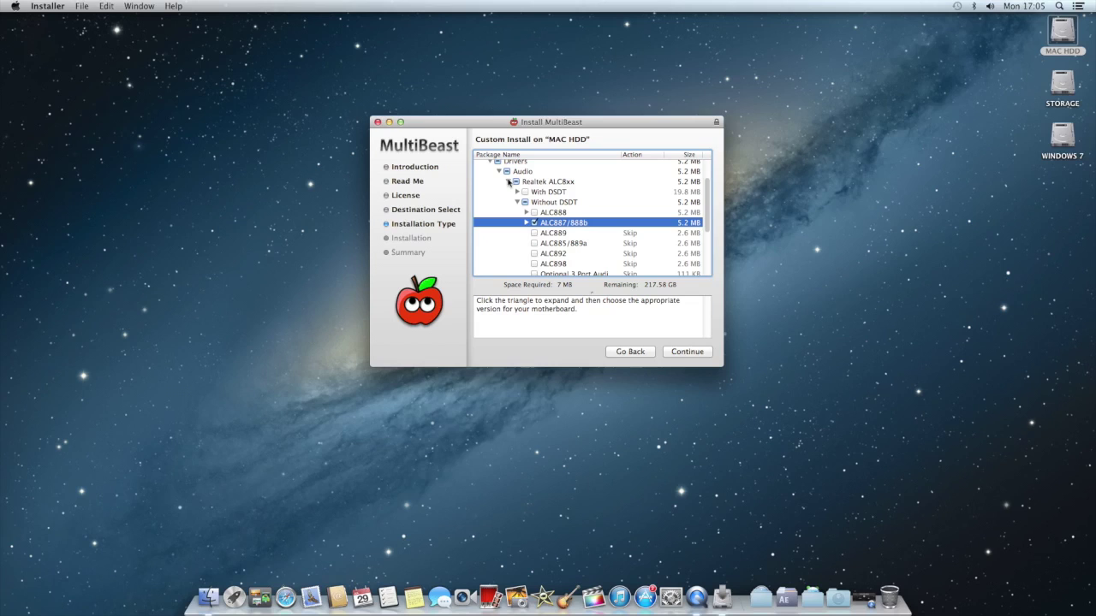
pyautogui.scroll(1, 518, 184)
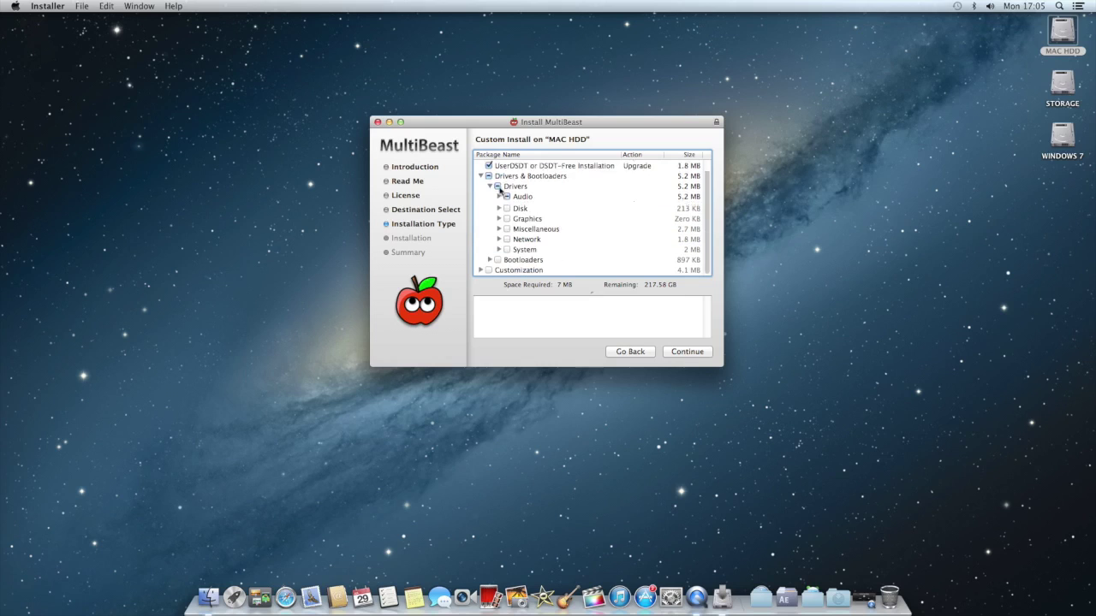
pyautogui.click(500, 187)
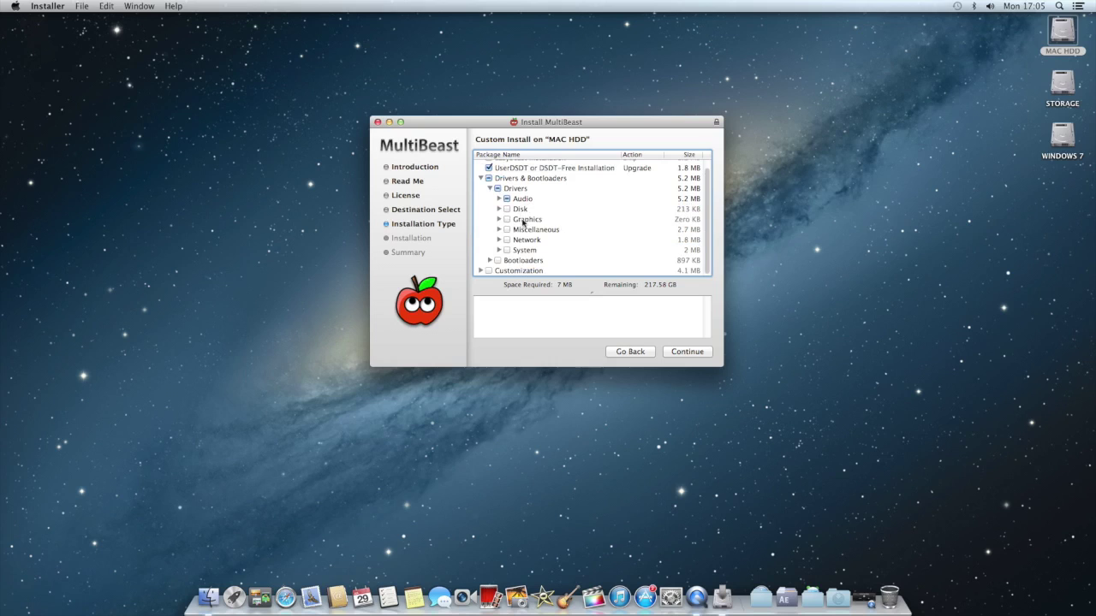
pyautogui.click(499, 240)
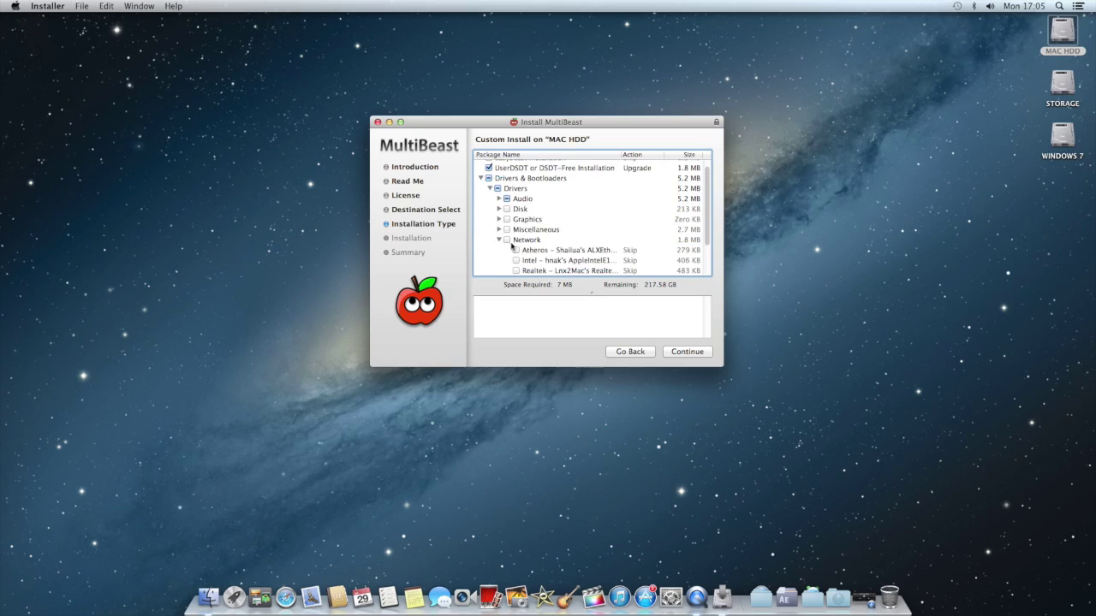
pyautogui.scroll(-2, 547, 245)
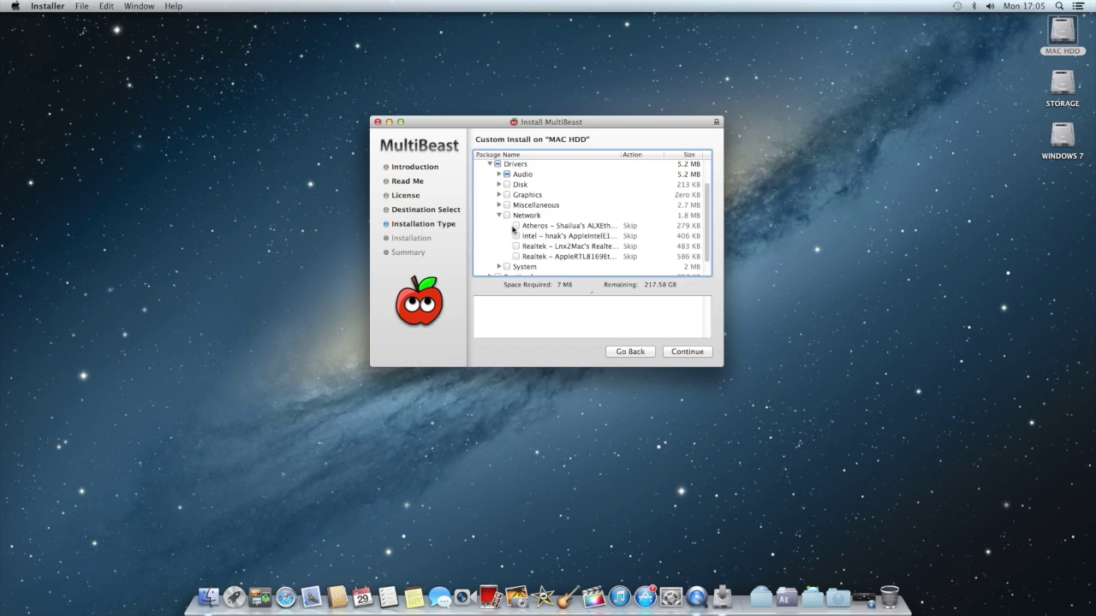
pyautogui.click(516, 226)
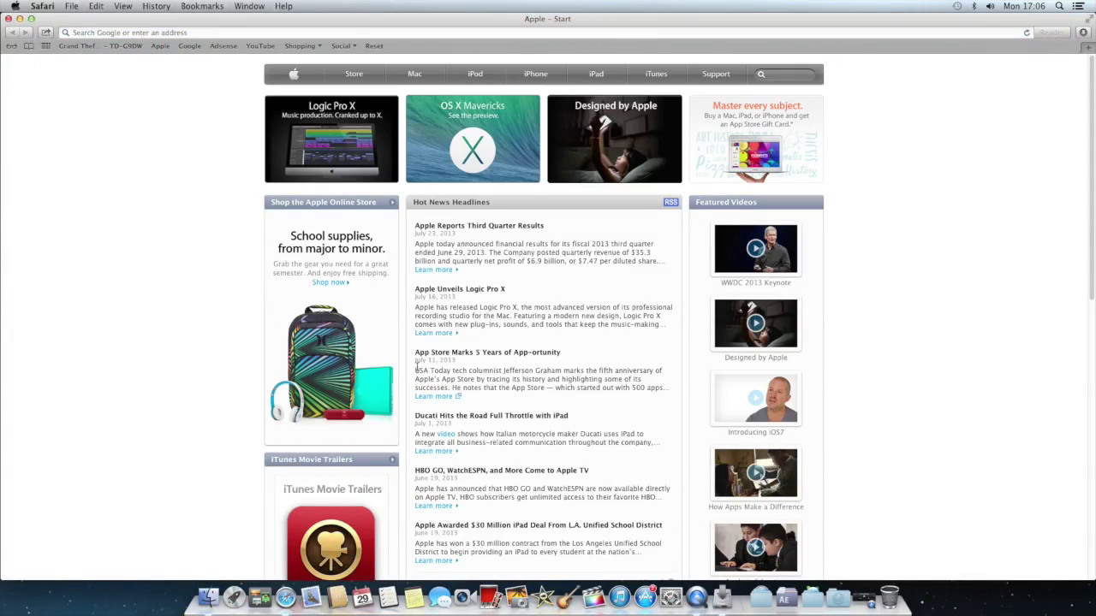
pyautogui.press('super+q')
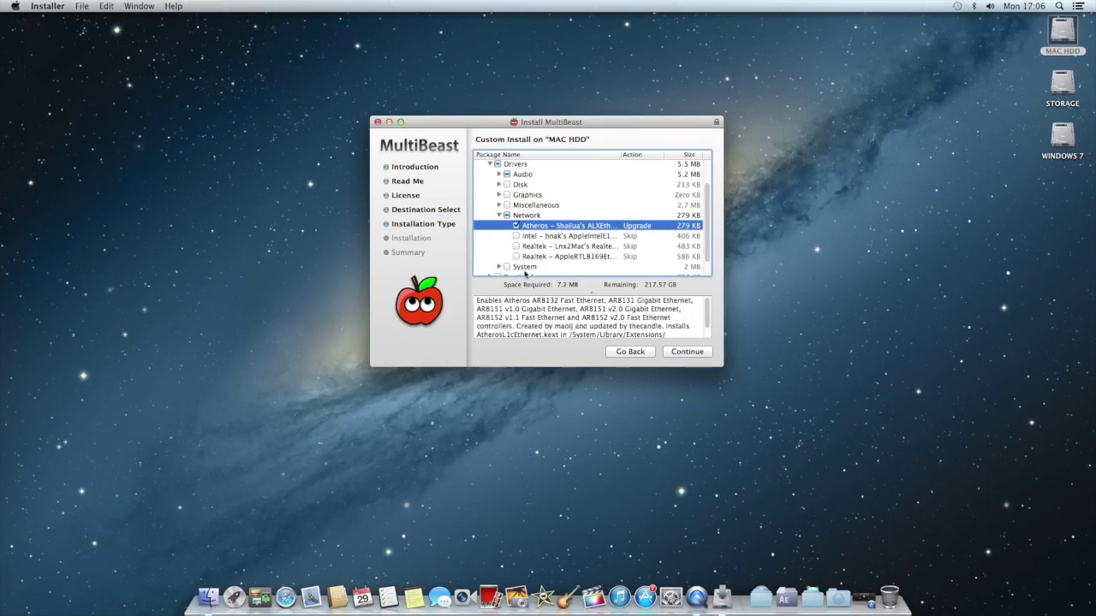
pyautogui.click(500, 214)
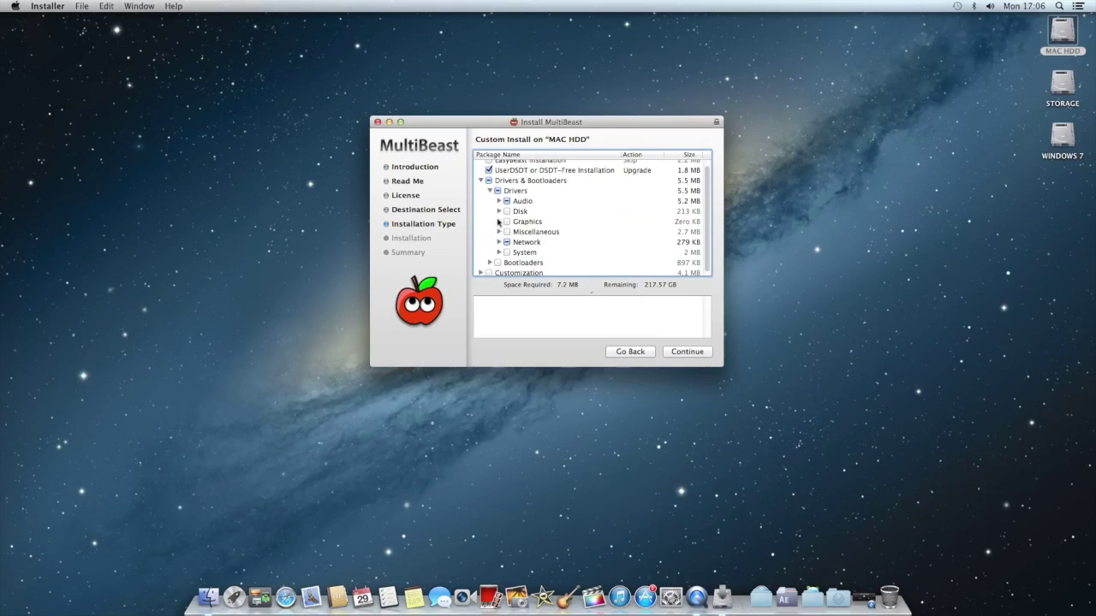
# Step: Examine the packages offered in the Graphics and Bootloaders groups and in Themes under Customization
pyautogui.click(500, 221)
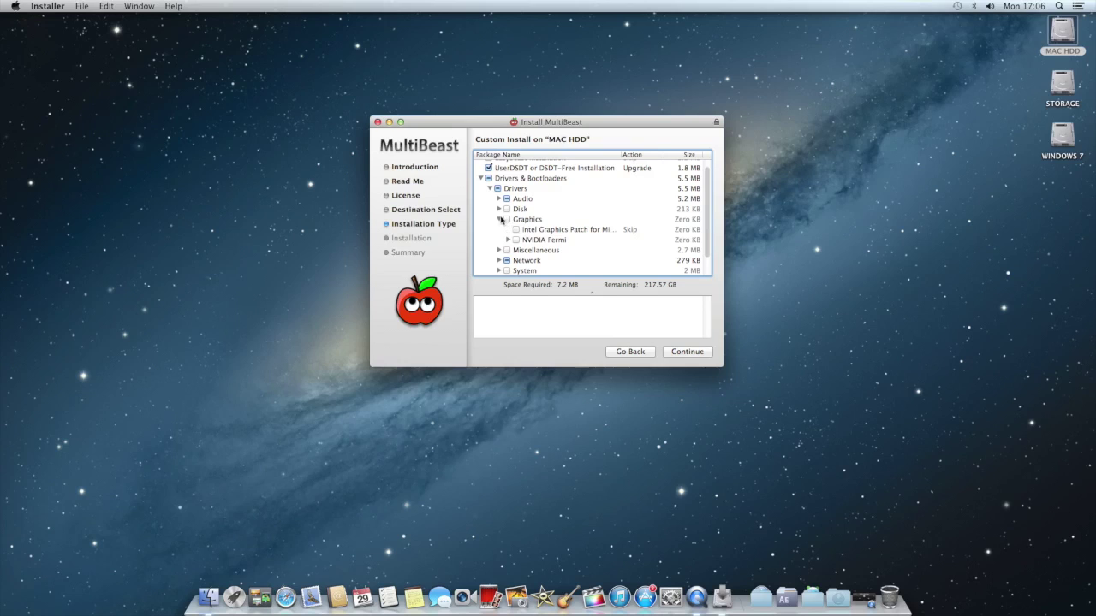
pyautogui.click(497, 219)
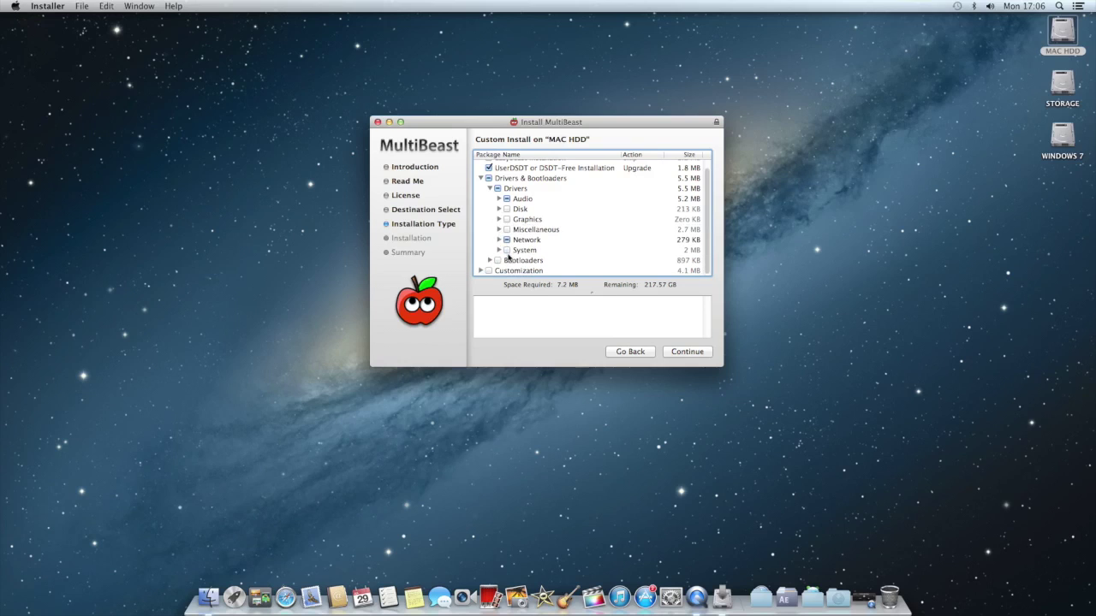
pyautogui.click(491, 260)
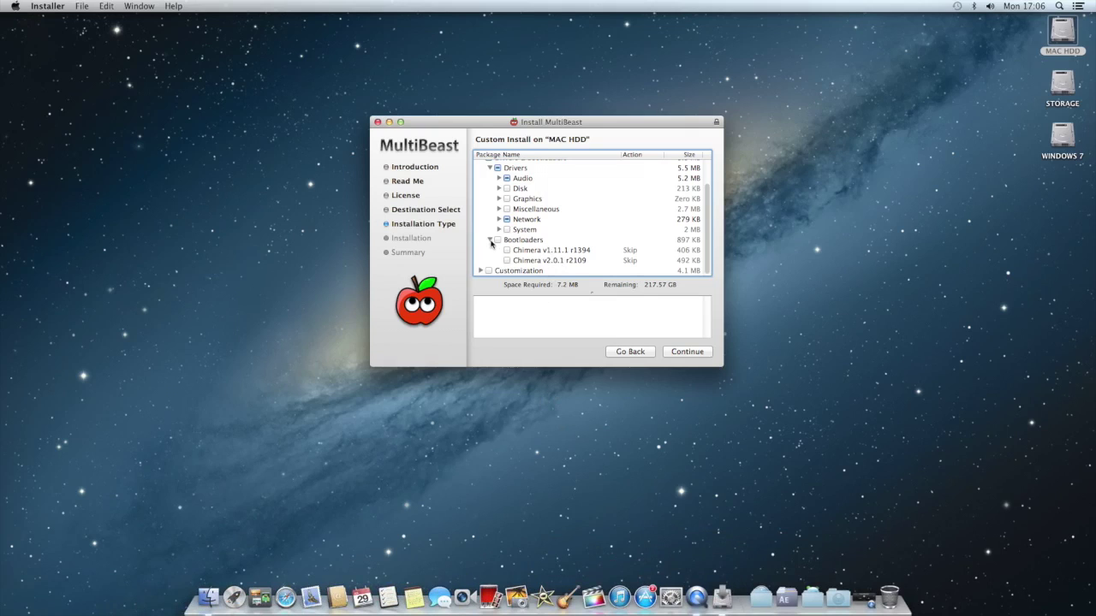
pyautogui.click(490, 241)
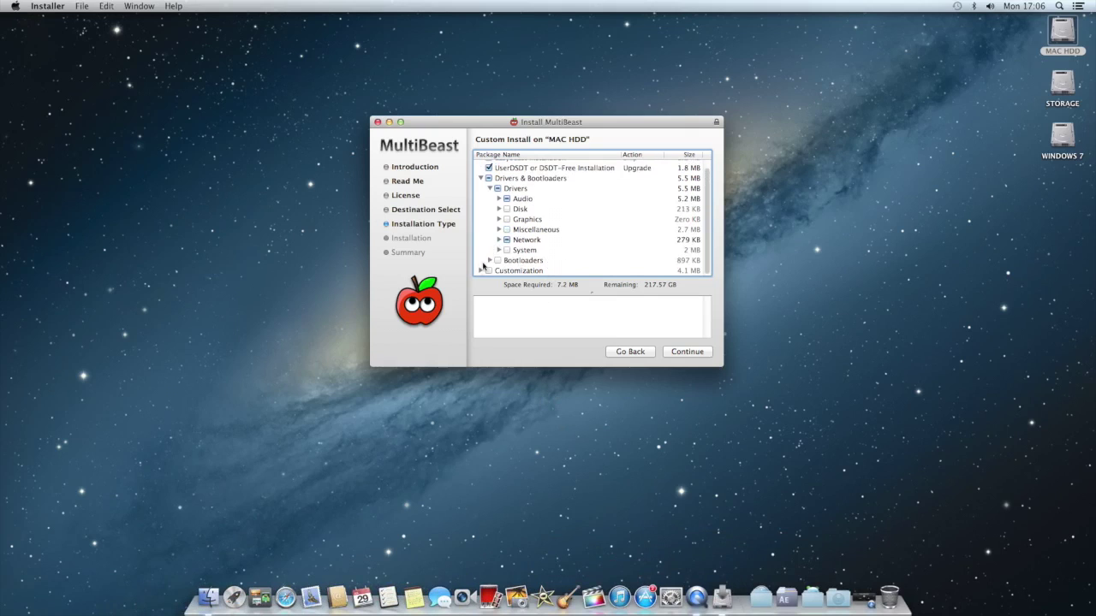
pyautogui.click(481, 271)
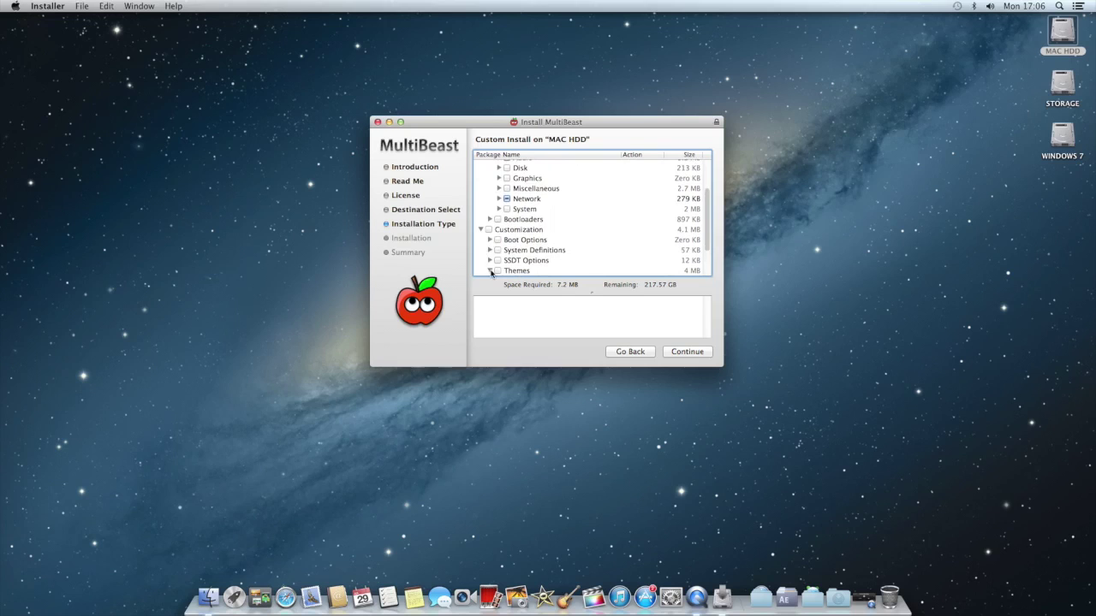
pyautogui.click(491, 271)
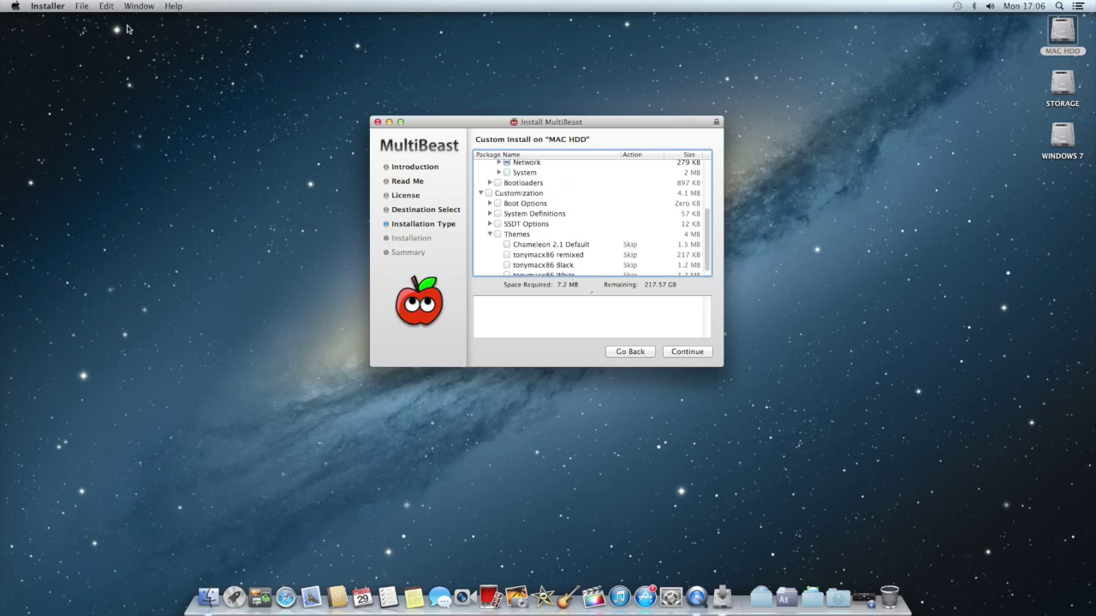
# Step: View the detailed hardware overview in About This Mac and close it
pyautogui.click(15, 6)
pyautogui.click(20, 19)
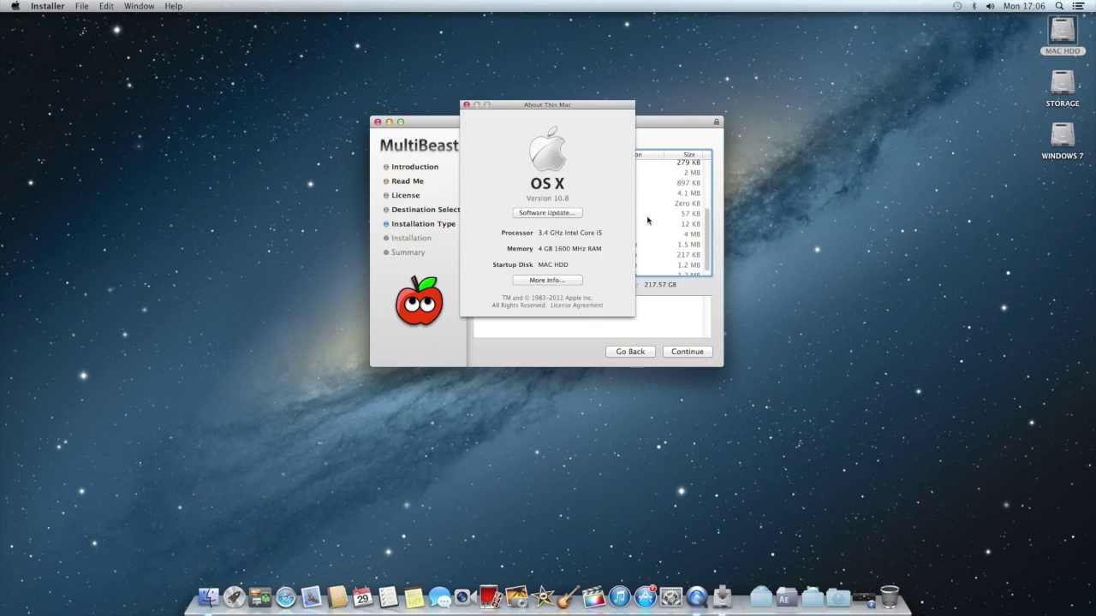
pyautogui.click(566, 281)
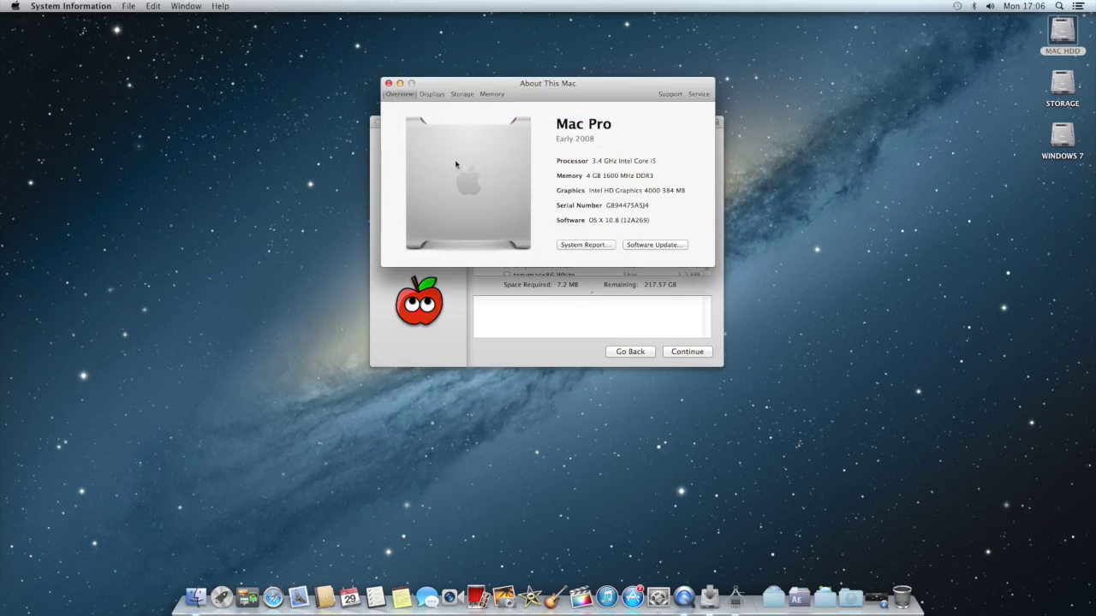
pyautogui.click(388, 83)
# Step: Read the descriptions of the Sandy Bridge Core i5 and Core i7 packages under Customization, SSDT Options
pyautogui.scroll(-1, 585, 240)
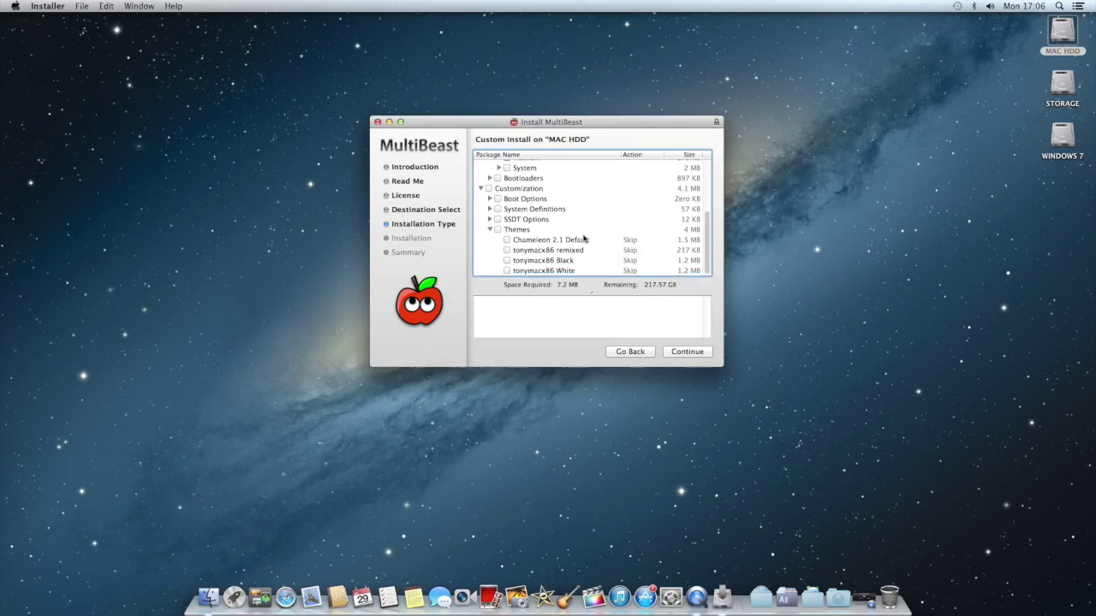
pyautogui.click(490, 230)
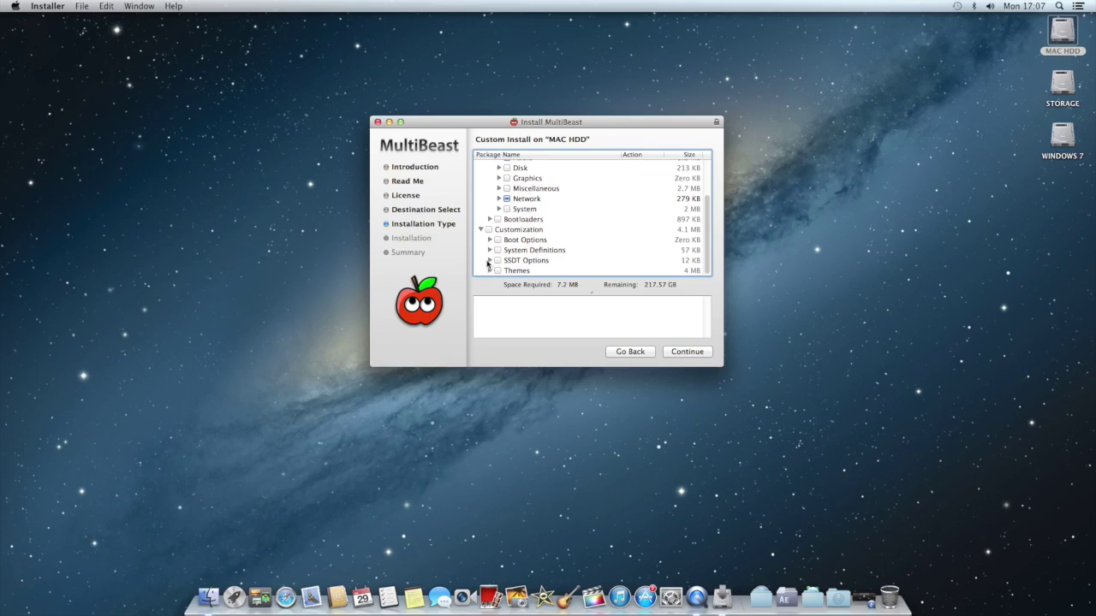
pyautogui.click(490, 261)
pyautogui.scroll(-2, 499, 262)
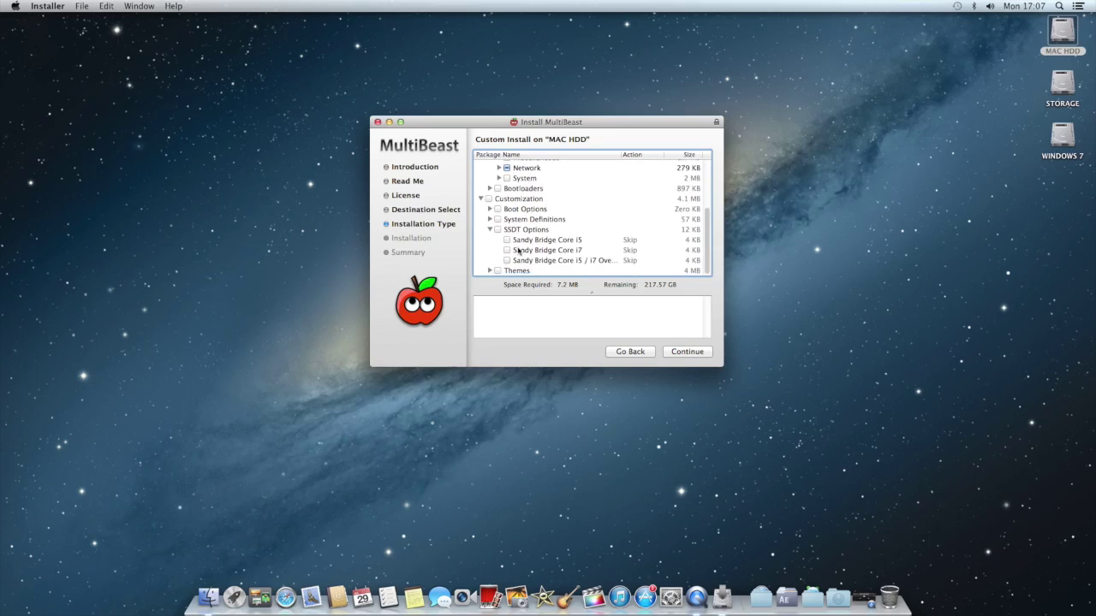
pyautogui.click(554, 239)
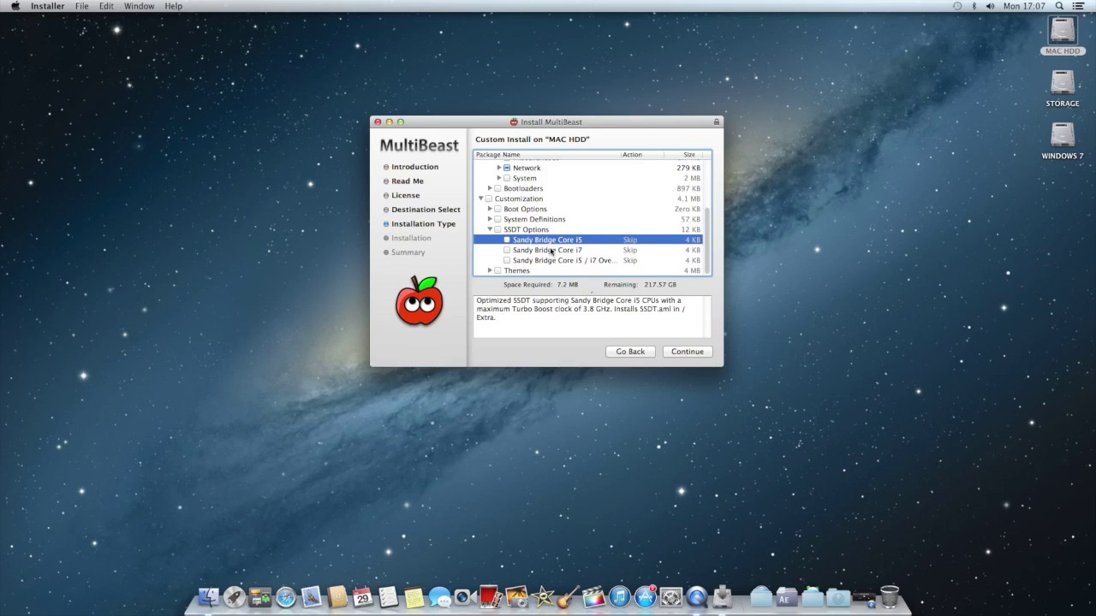
pyautogui.click(551, 250)
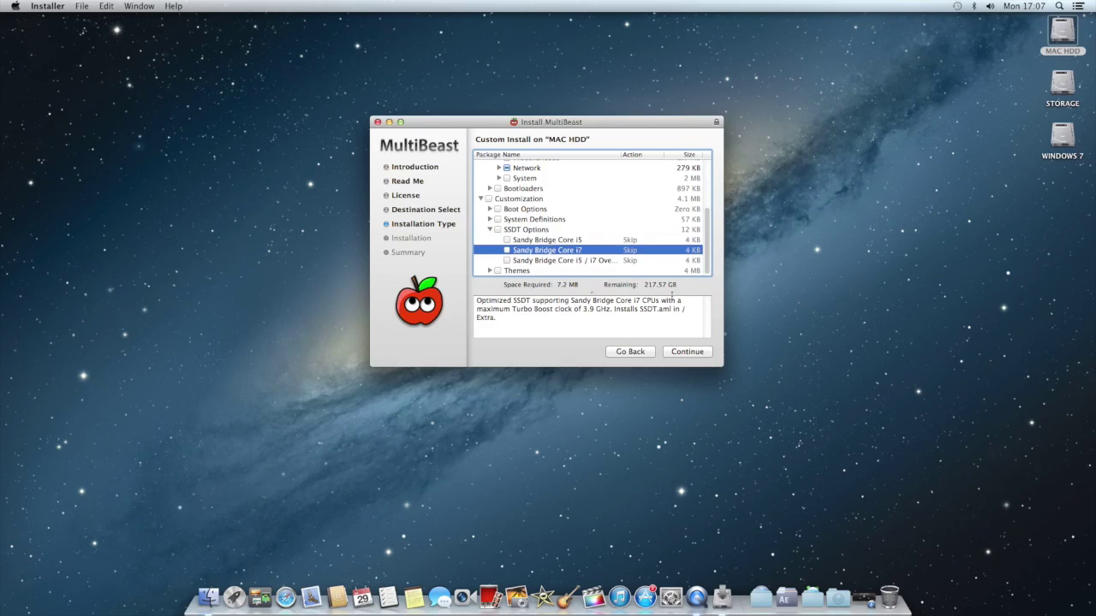
pyautogui.moveTo(611, 330); pyautogui.dragTo(460, 297)
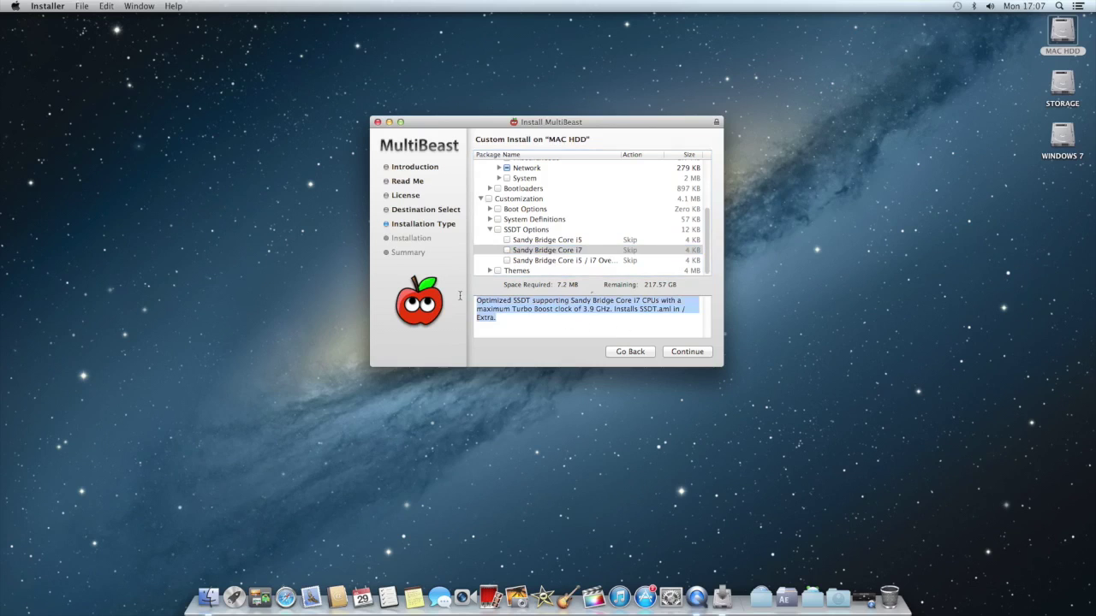
pyautogui.click(553, 320)
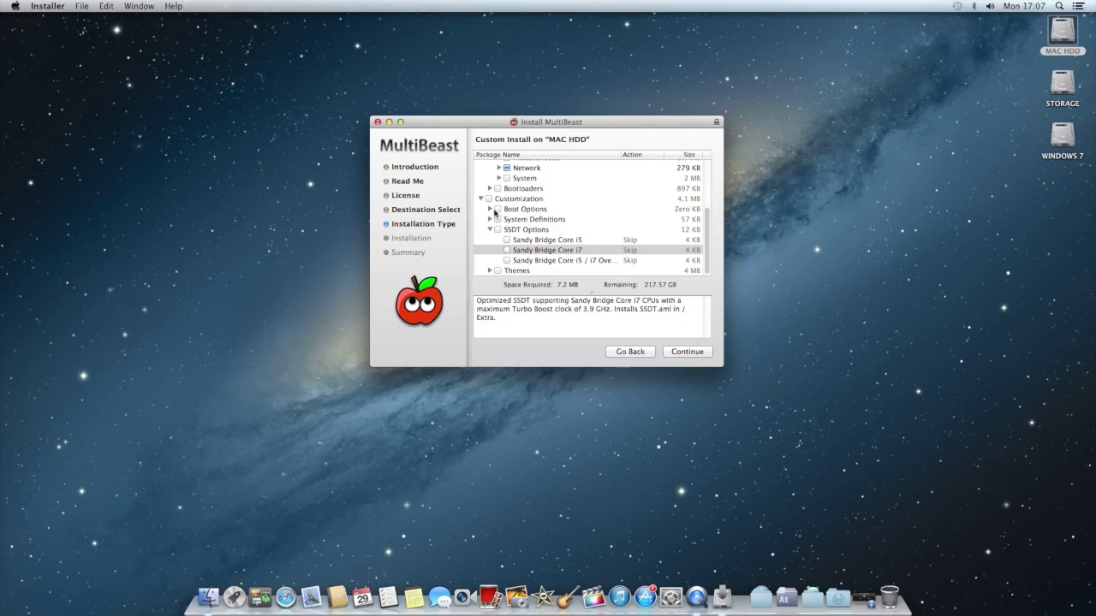
# Step: Return to the start of the package list and quit the MultiBeast installer without installing
pyautogui.scroll(1, 512, 229)
pyautogui.scroll(3, 512, 229)
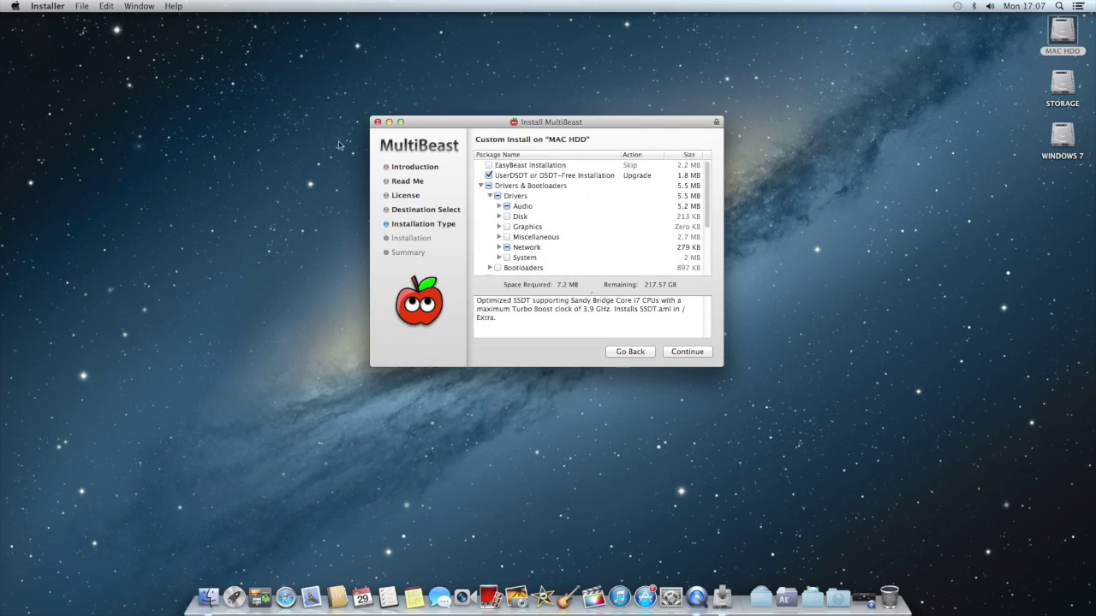
pyautogui.click(377, 123)
pyautogui.click(460, 170)
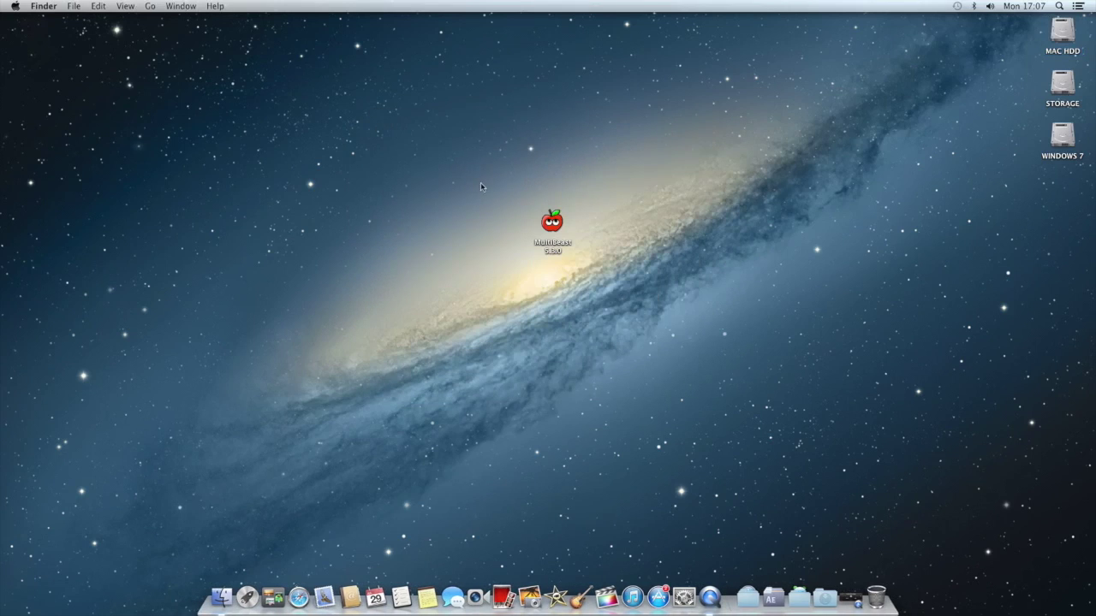
pyautogui.moveTo(481, 183); pyautogui.dragTo(647, 332)
pyautogui.click(634, 291)
pyautogui.moveTo(502, 213); pyautogui.dragTo(576, 257)
pyautogui.click(623, 239)
pyautogui.moveTo(516, 190); pyautogui.dragTo(565, 244)
pyautogui.click(590, 251)
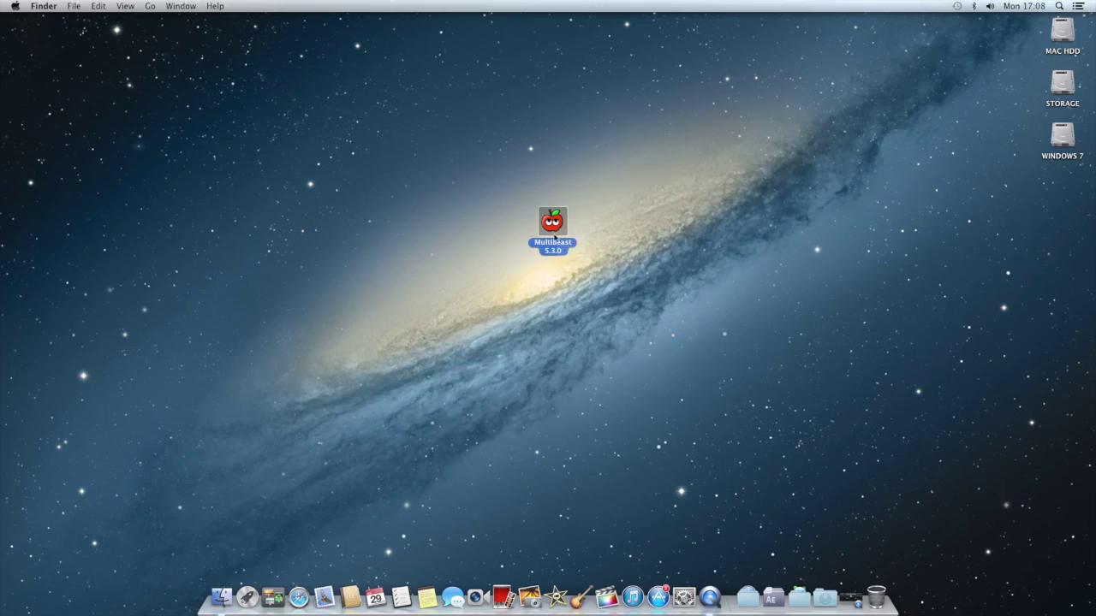
pyautogui.click(603, 240)
pyautogui.moveTo(526, 198); pyautogui.dragTo(575, 255)
pyautogui.click(588, 236)
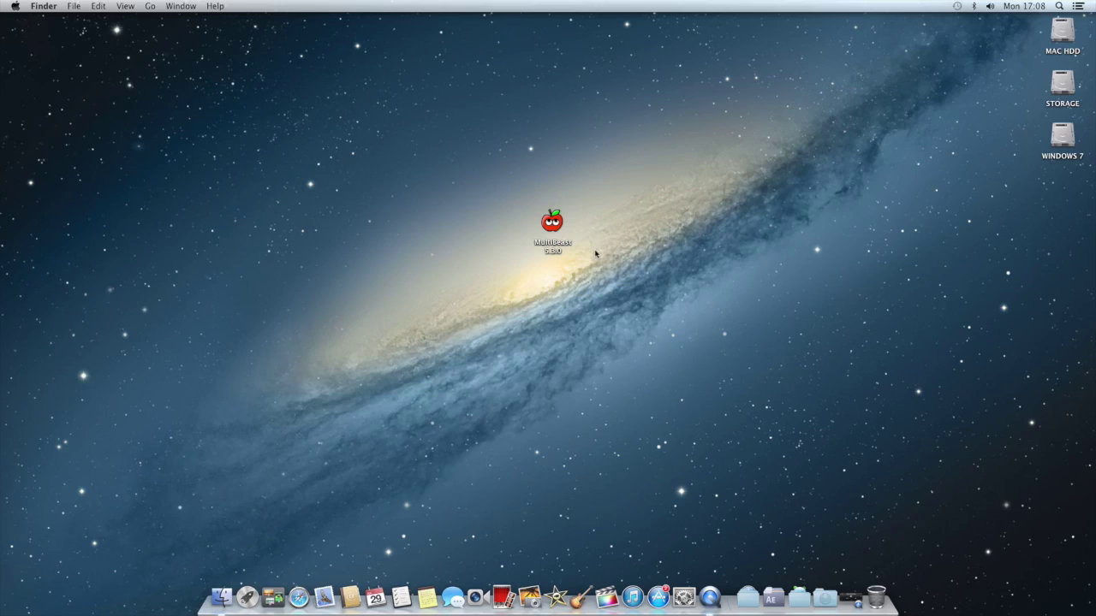
# Step: Test the system volume control by raising the sound level and check the Bluetooth status options
pyautogui.press('XF86AudioRaiseVolume')
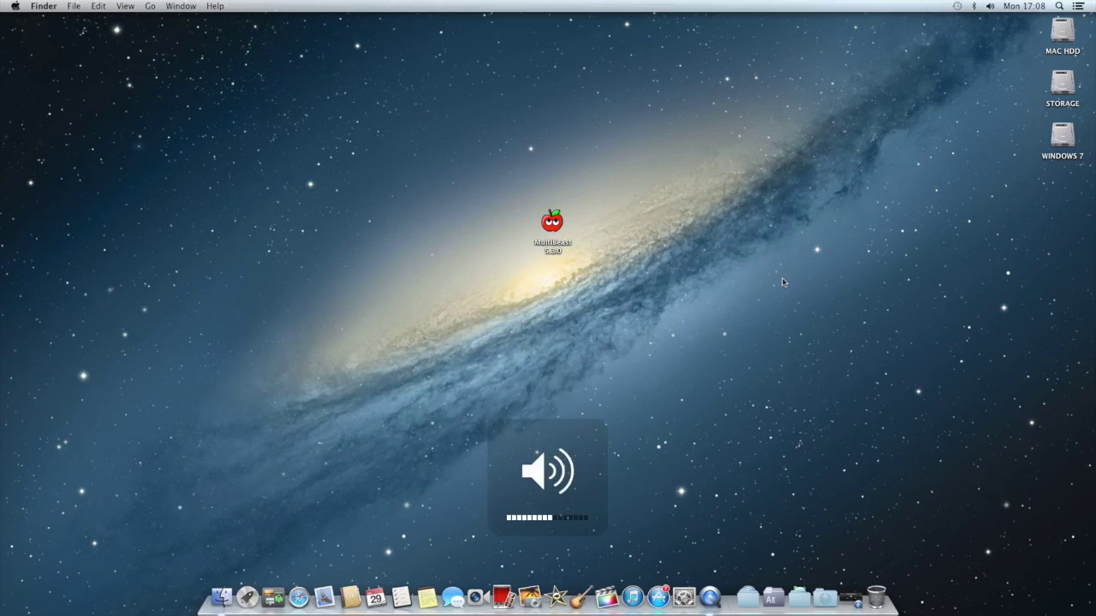
pyautogui.click(974, 6)
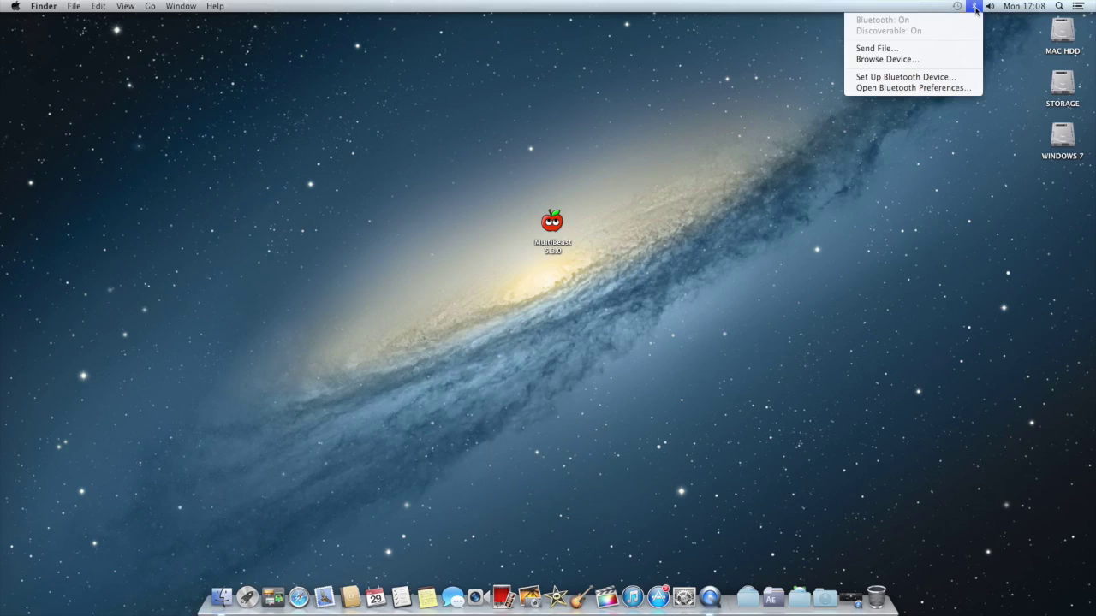
pyautogui.click(975, 8)
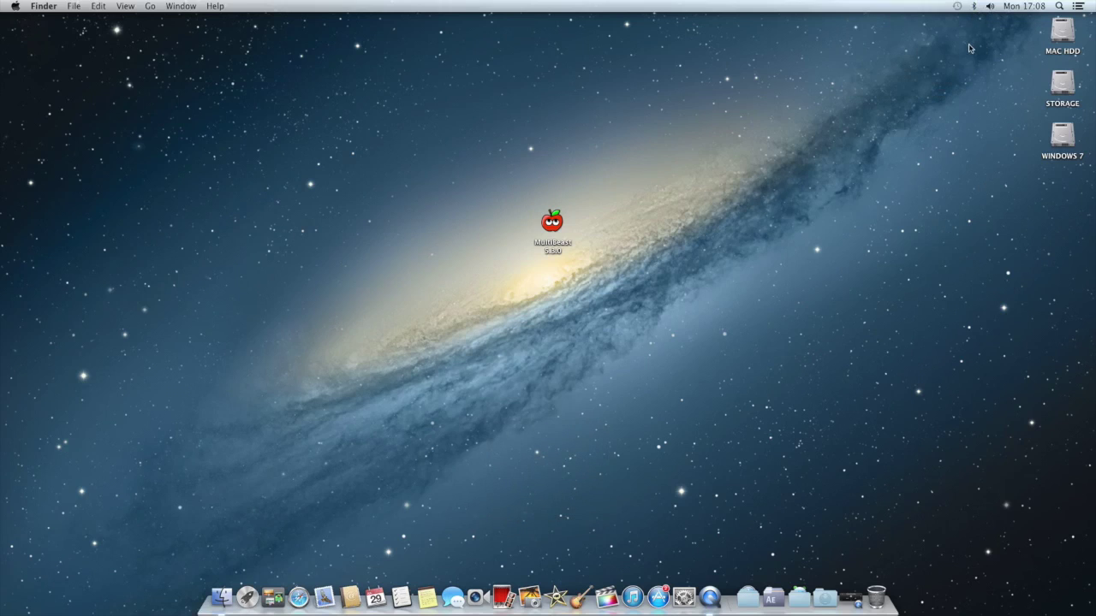
pyautogui.moveTo(596, 262); pyautogui.dragTo(942, 461)
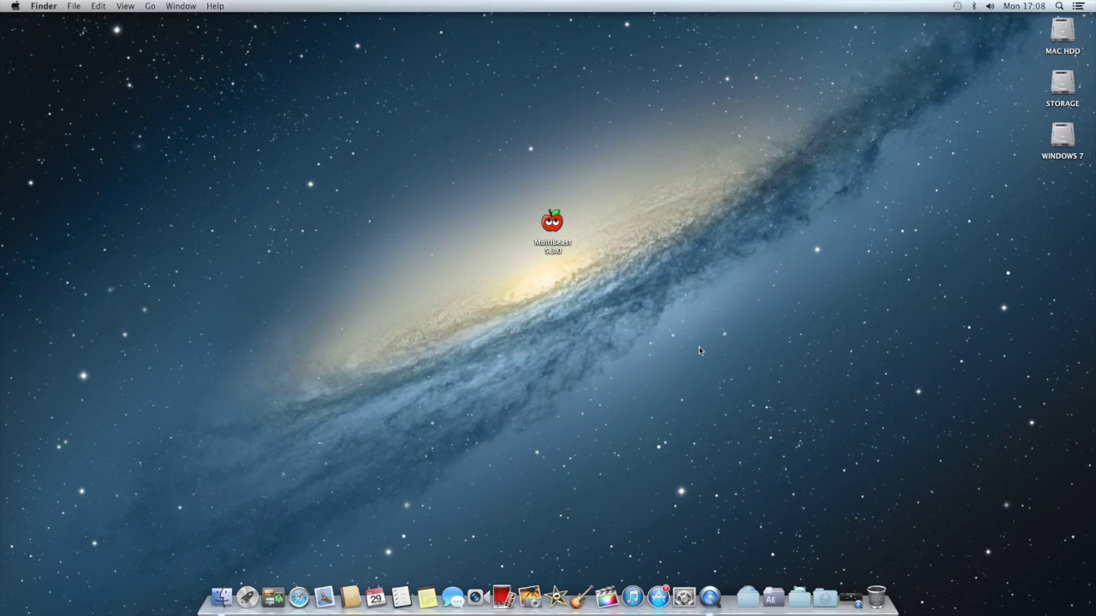